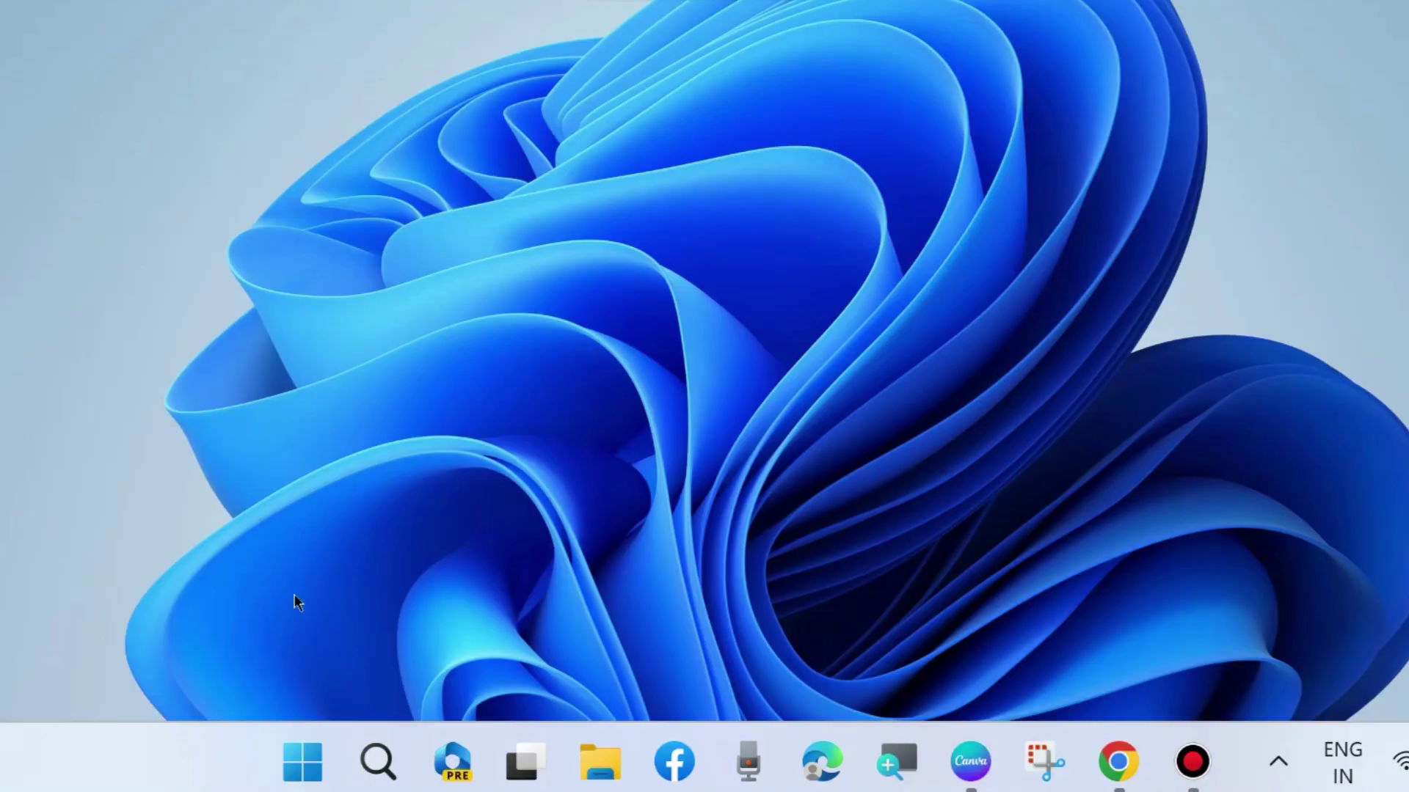
Bring up the Run box from the Start right-click menu, ready for msconfig.
right_click(292, 761)
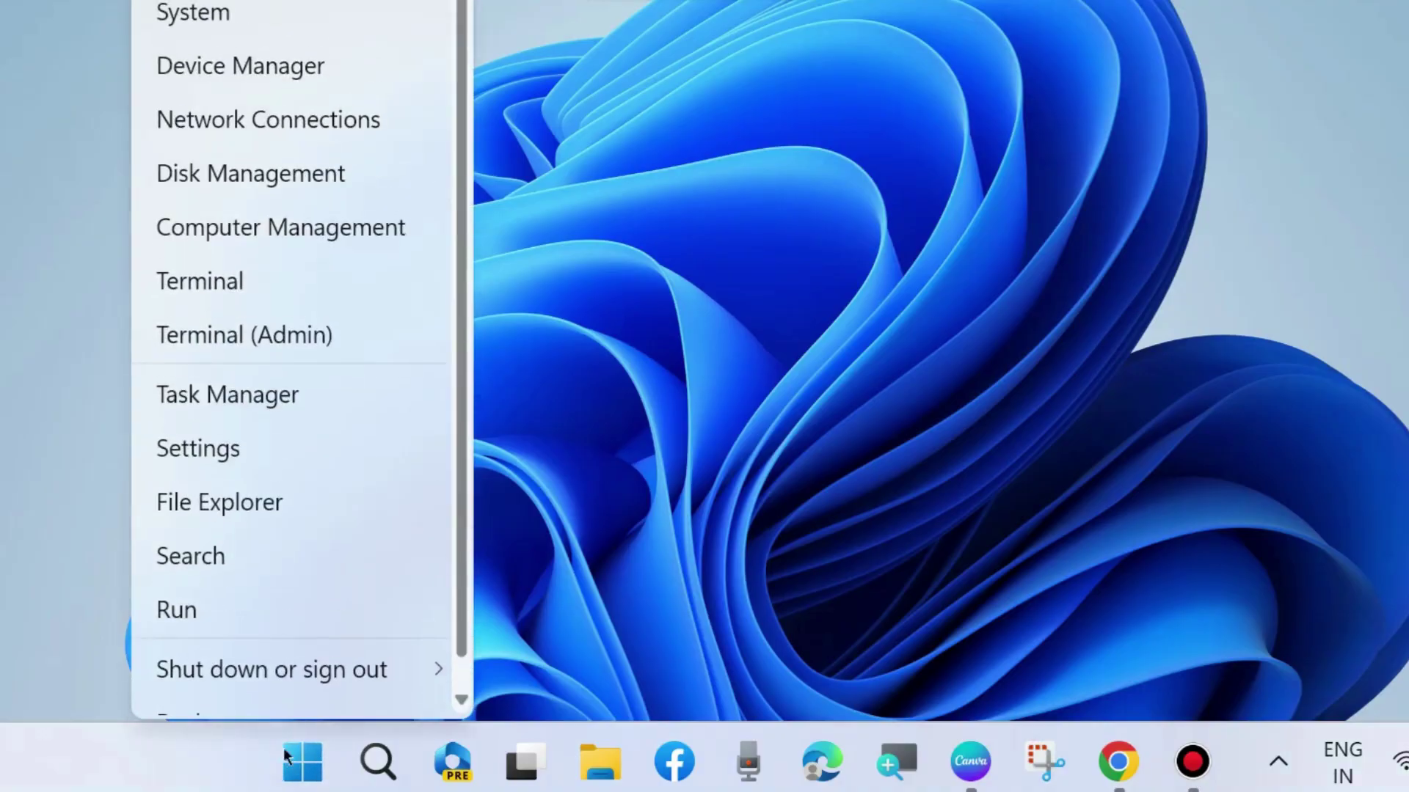
click(188, 608)
drag(209, 350, 688, 143)
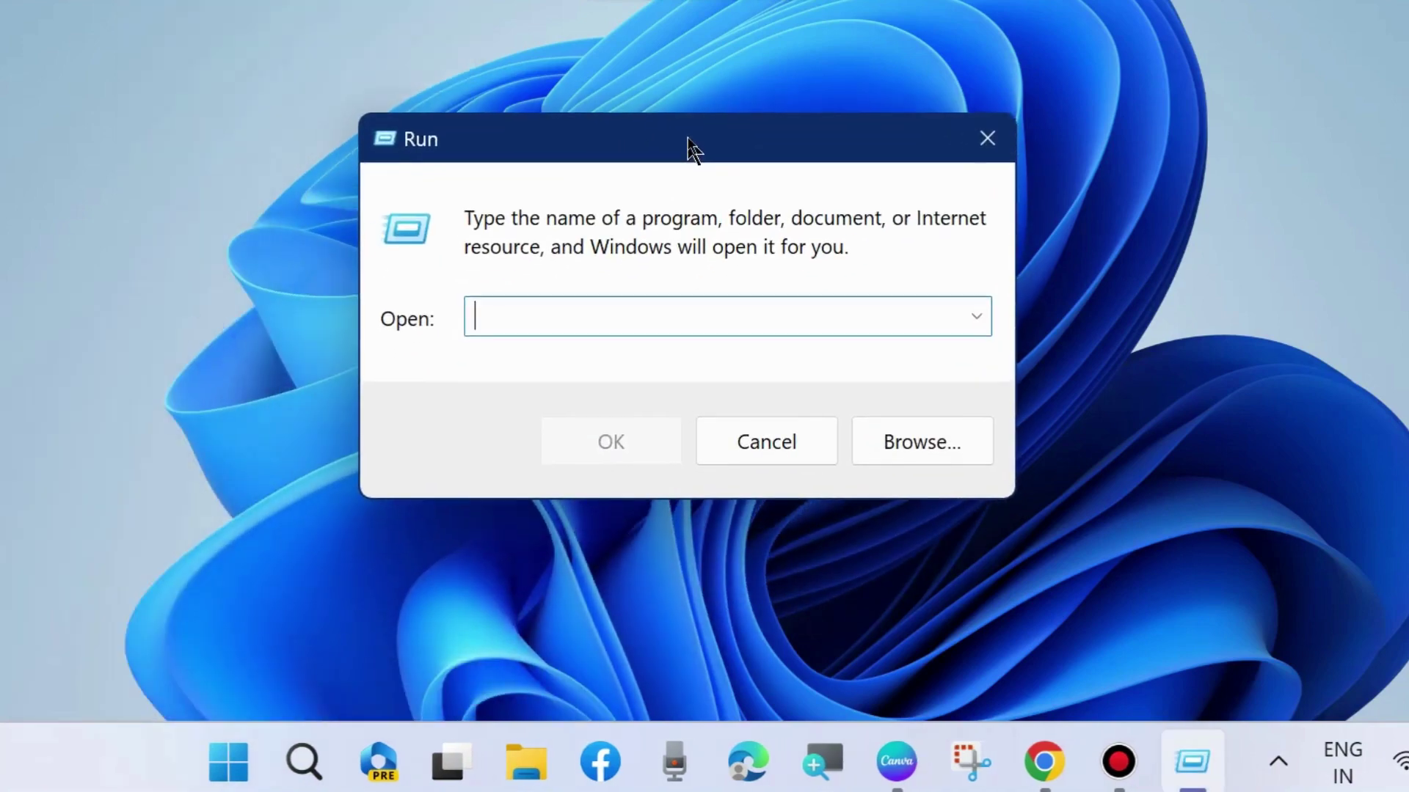
text(msco)
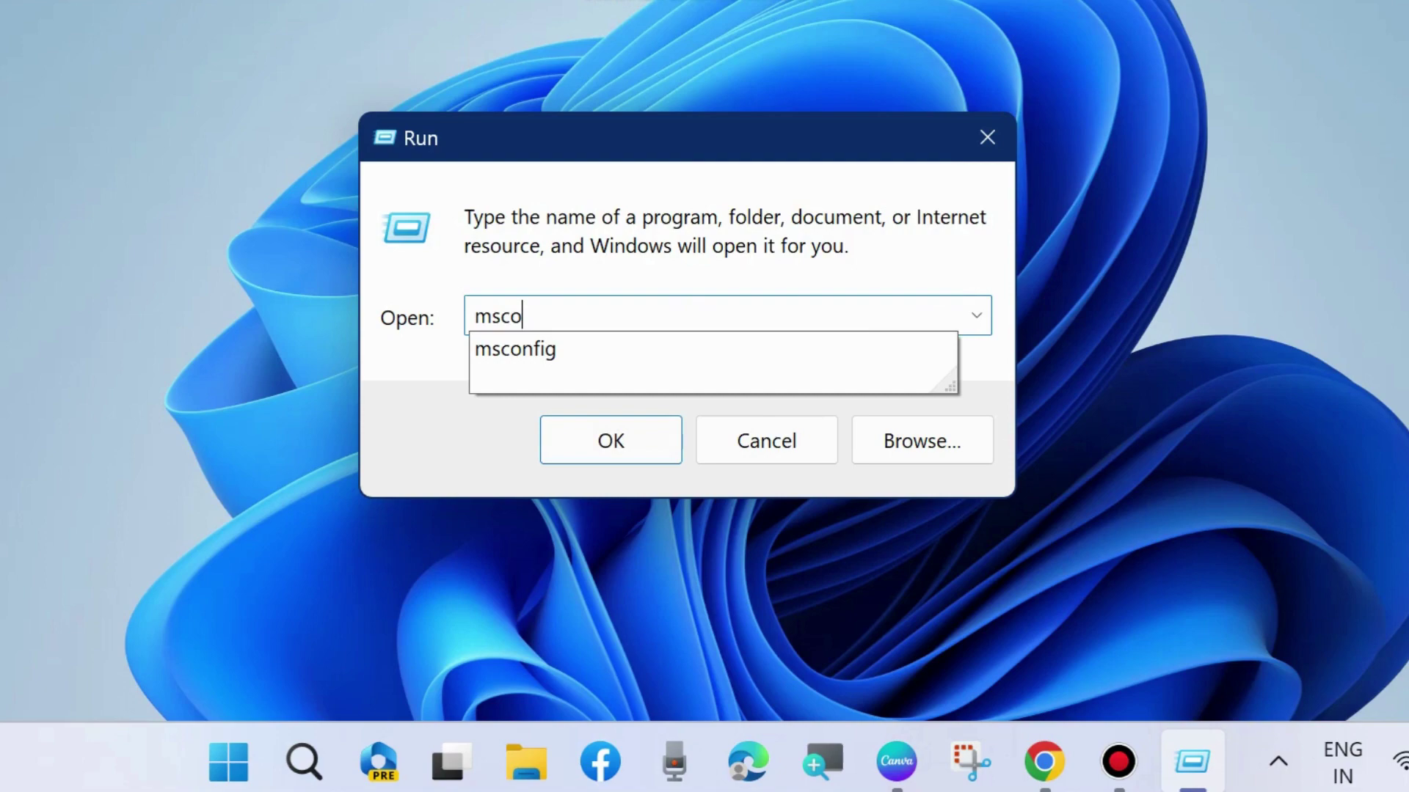
text(nfig)
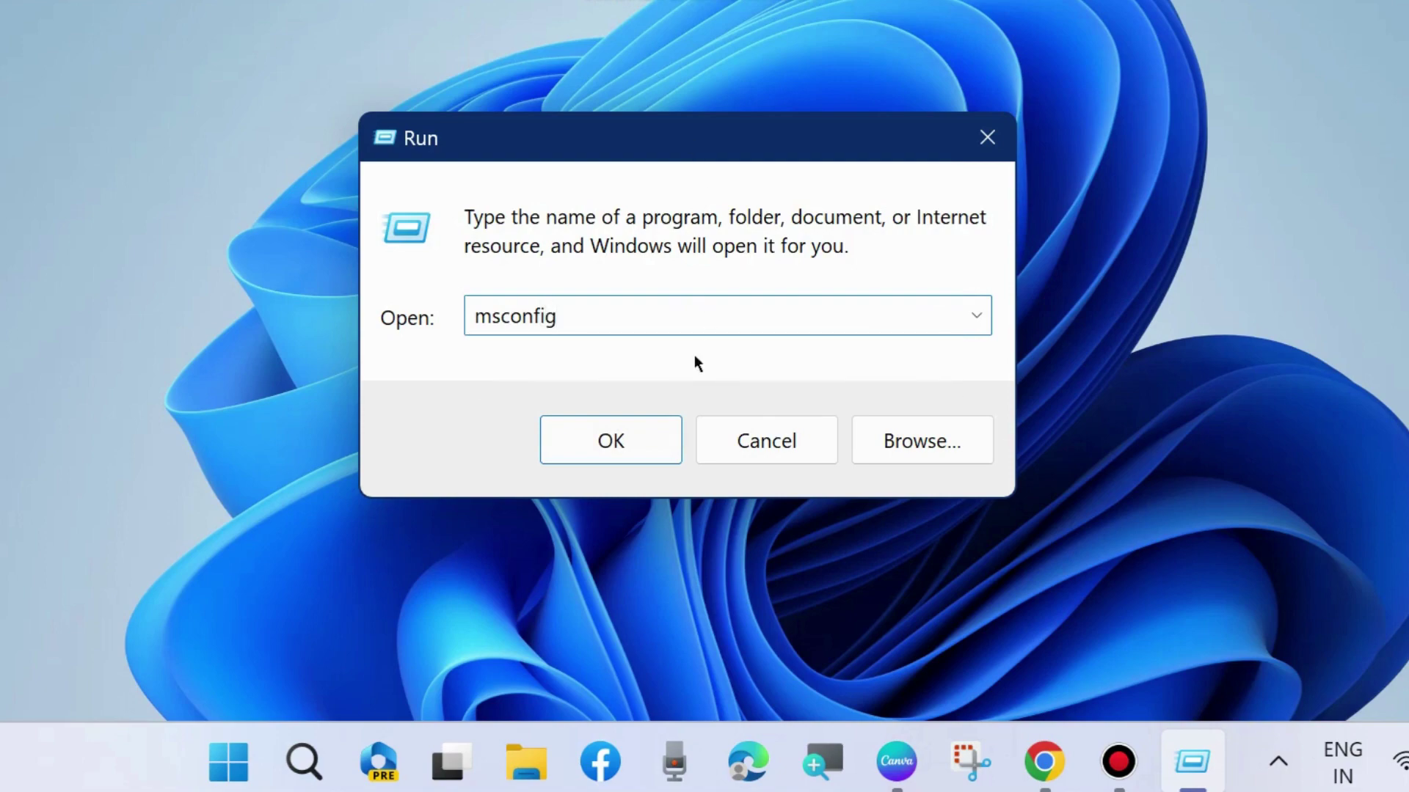
In System Configuration's Services list, hide all Microsoft services and confirm with OK.
click(587, 446)
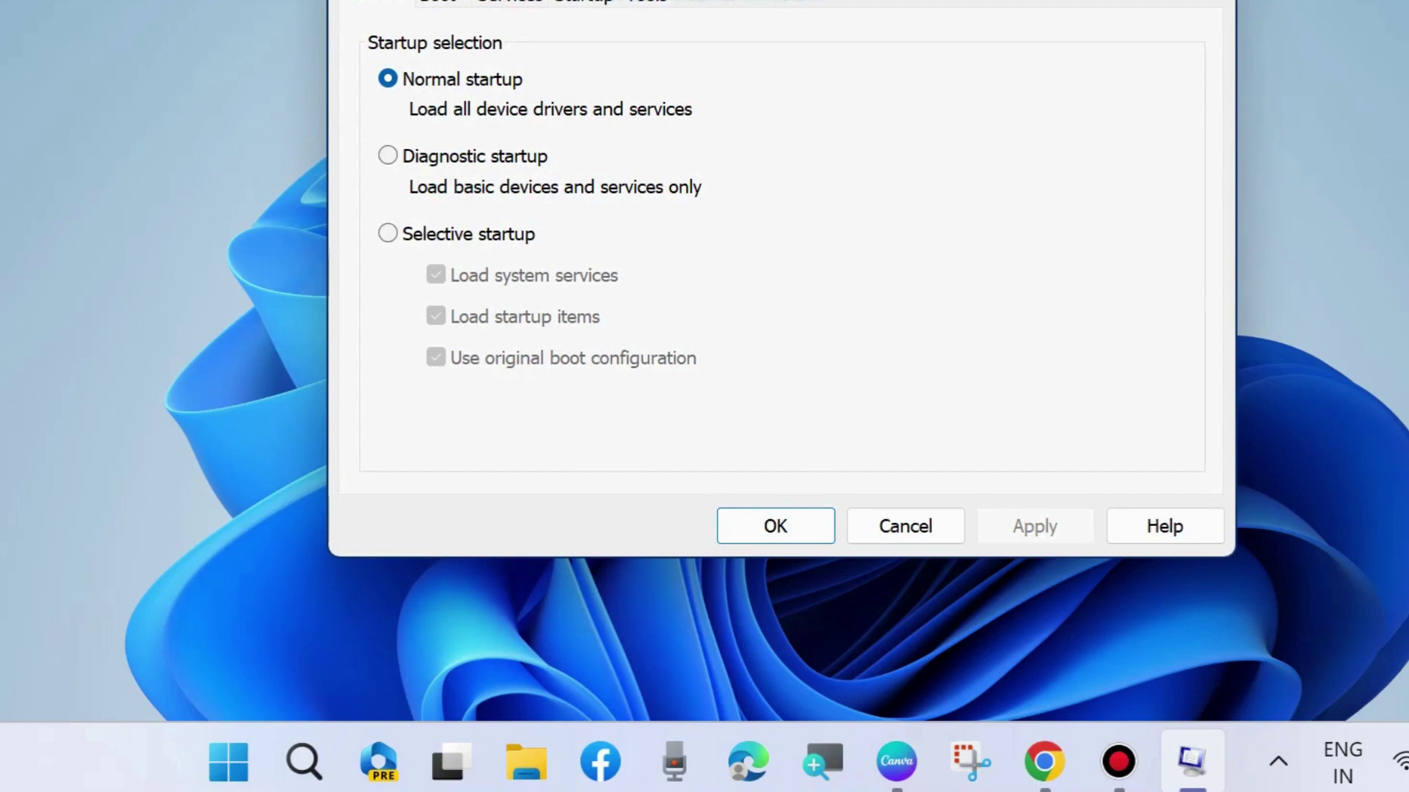
click(492, 79)
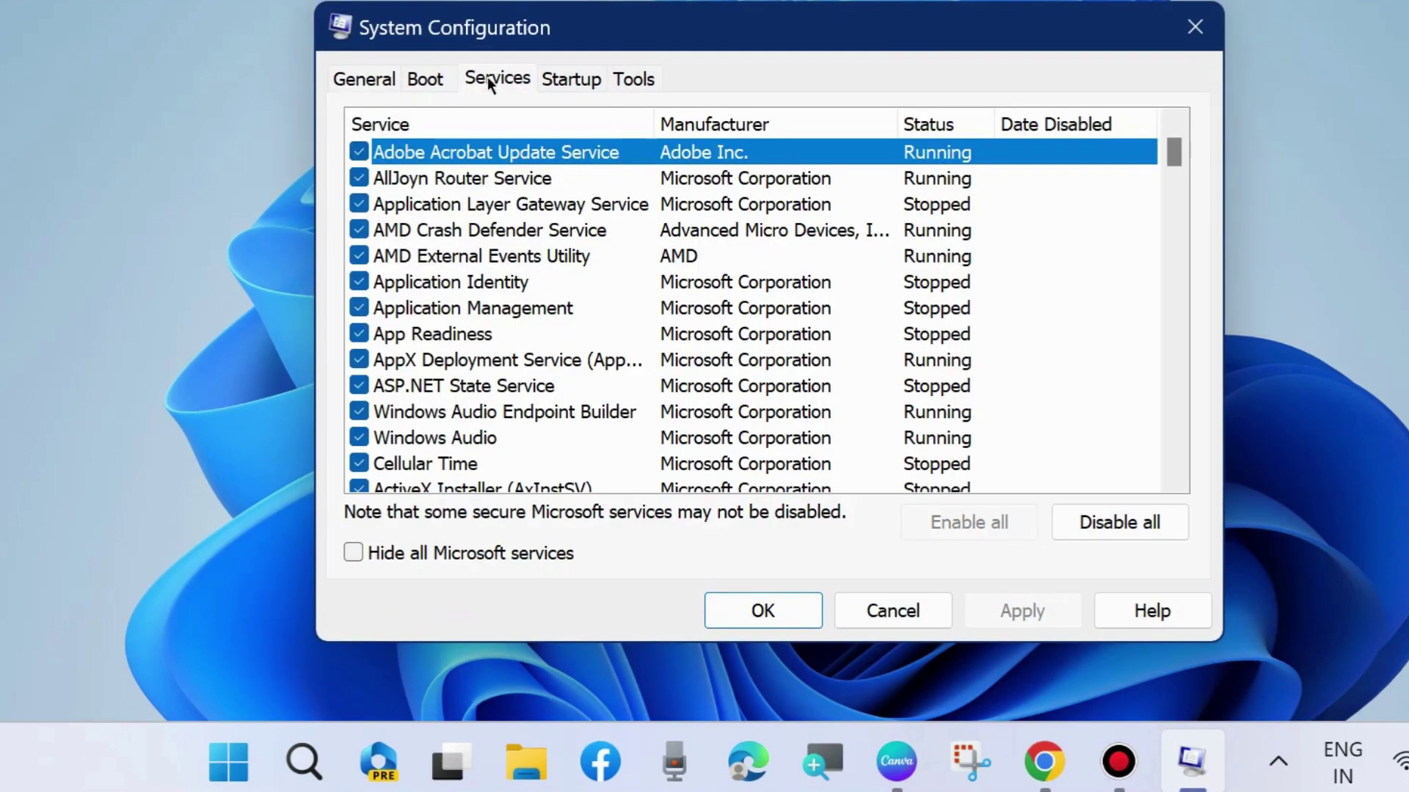
click(353, 554)
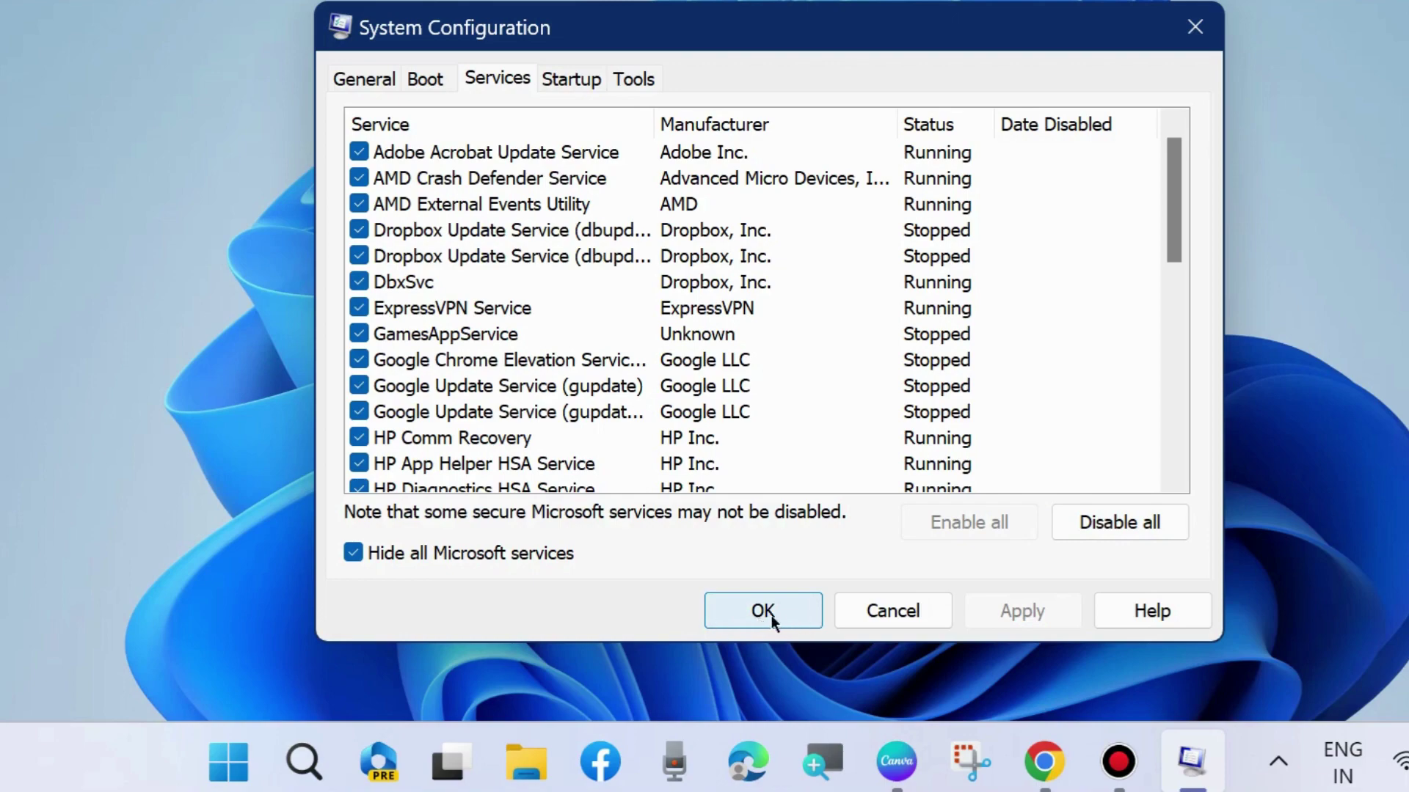
click(1195, 26)
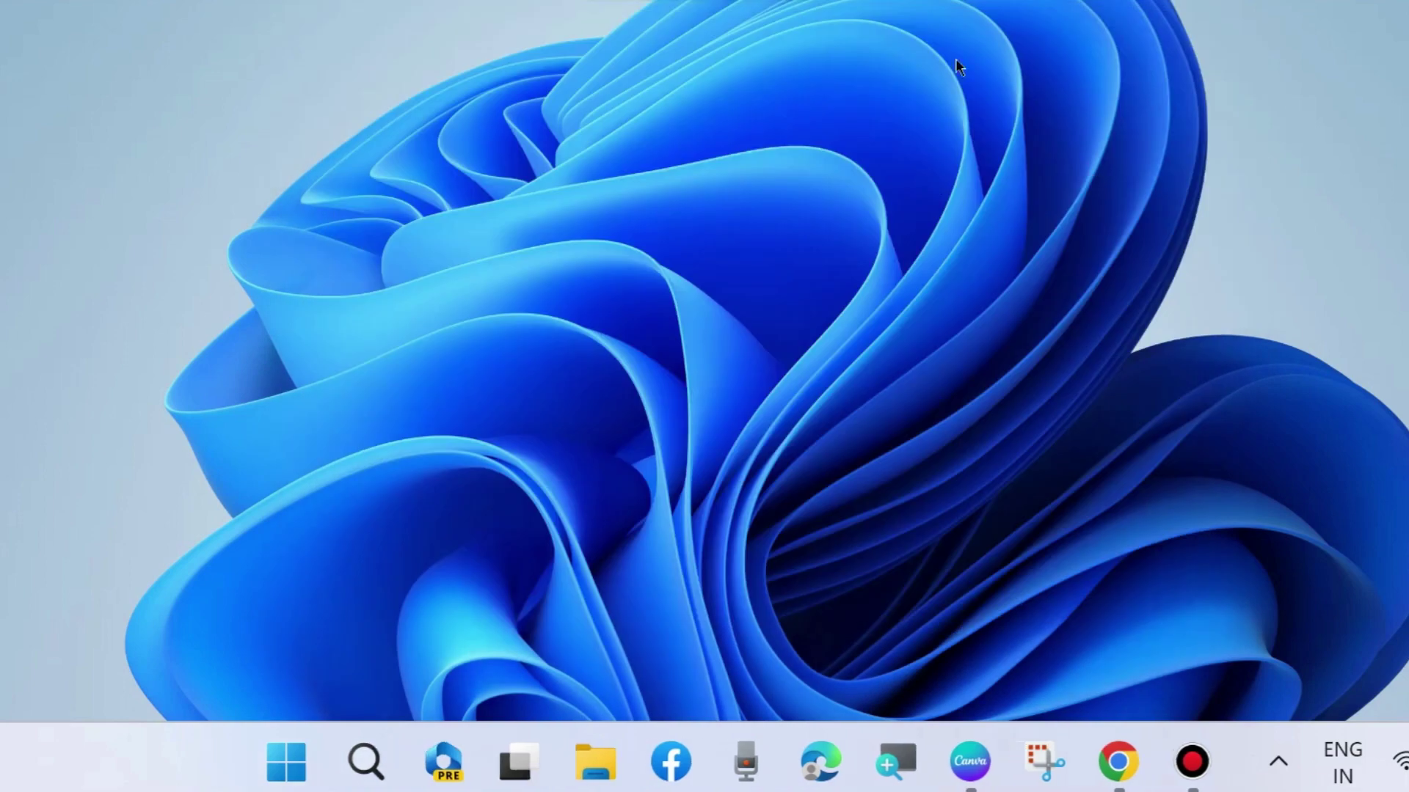
Reach Settings > System > Troubleshoot > Other troubleshooters.
right_click(305, 757)
click(206, 457)
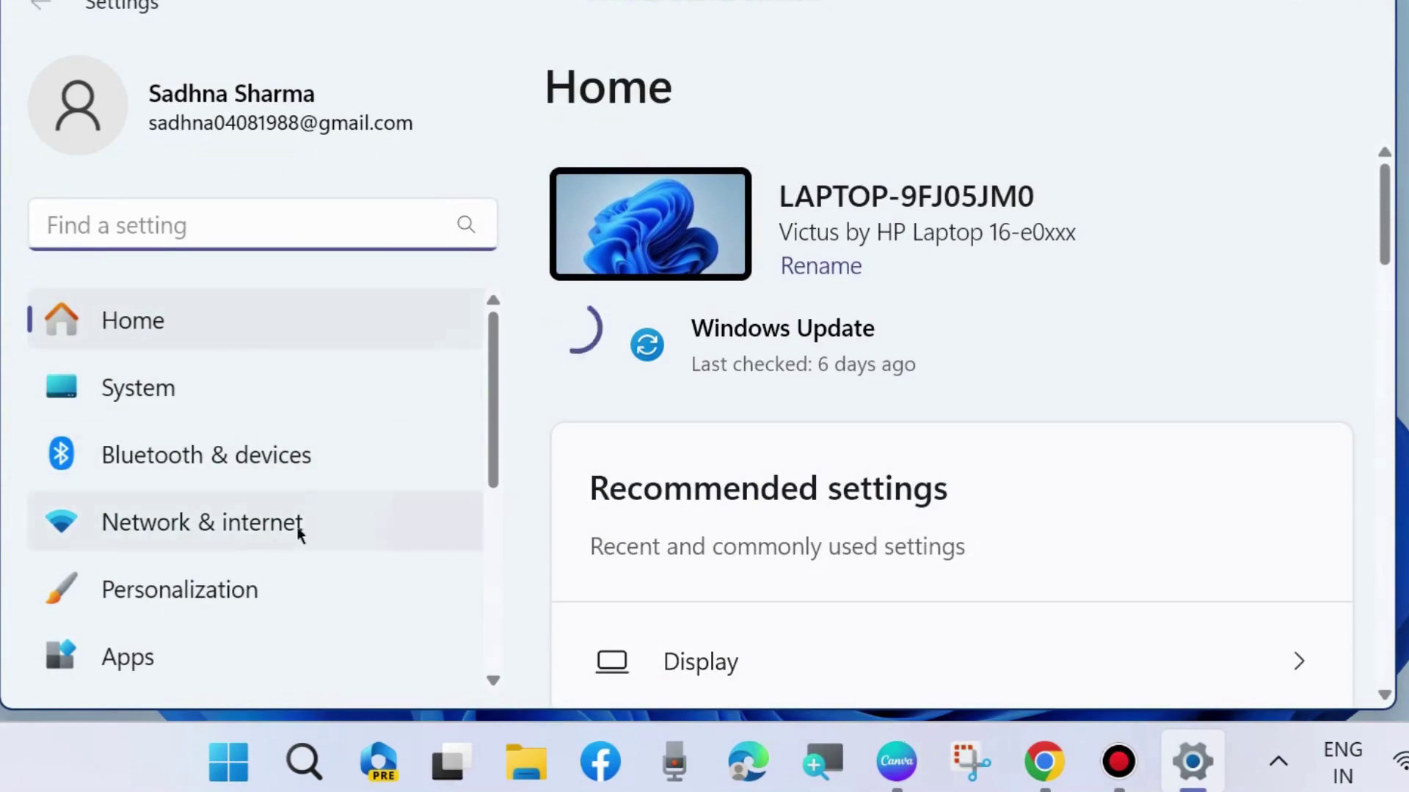
scroll(233, 528, down, 1)
scroll(228, 527, down, 2)
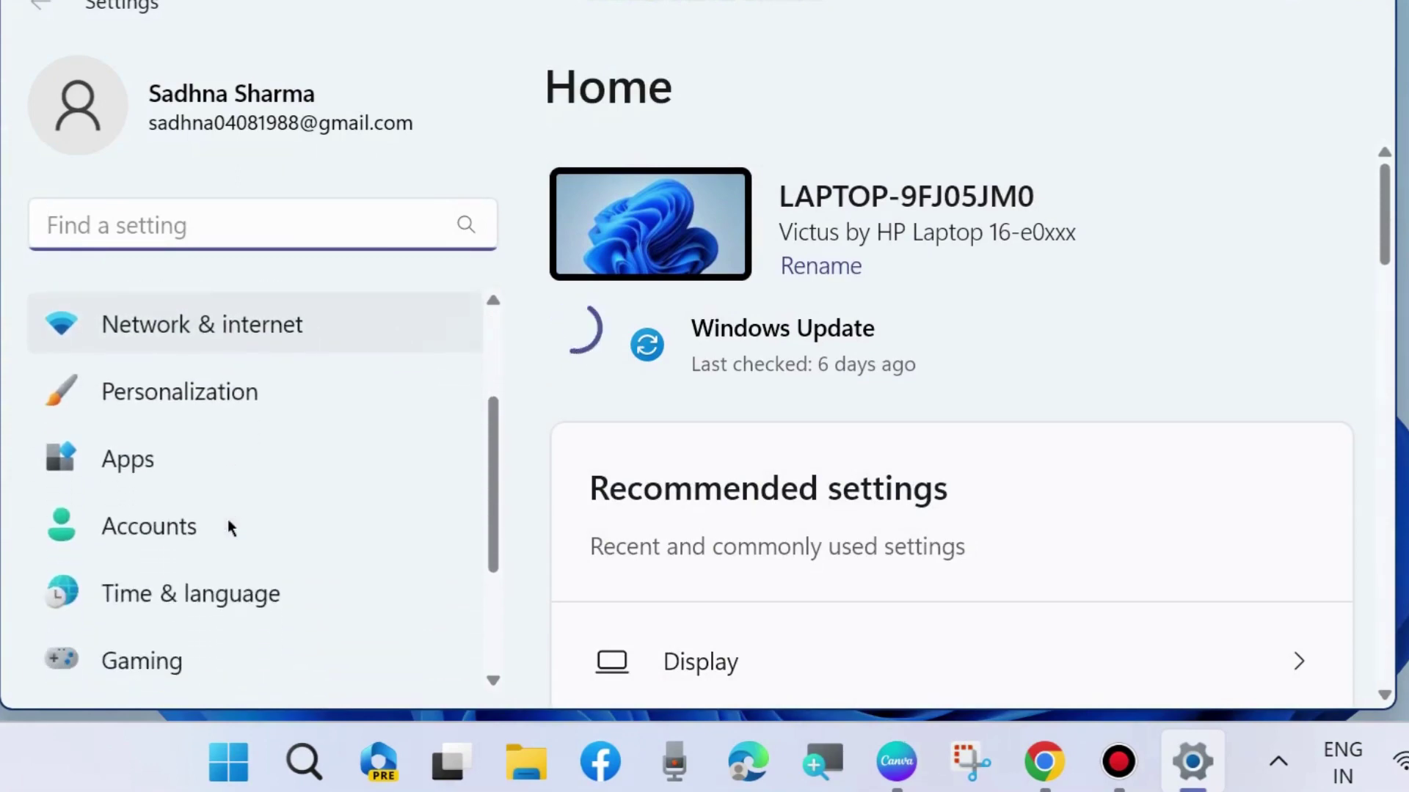
scroll(229, 528, down, 2)
scroll(228, 528, down, 1)
scroll(228, 528, up, 2)
scroll(228, 528, up, 3)
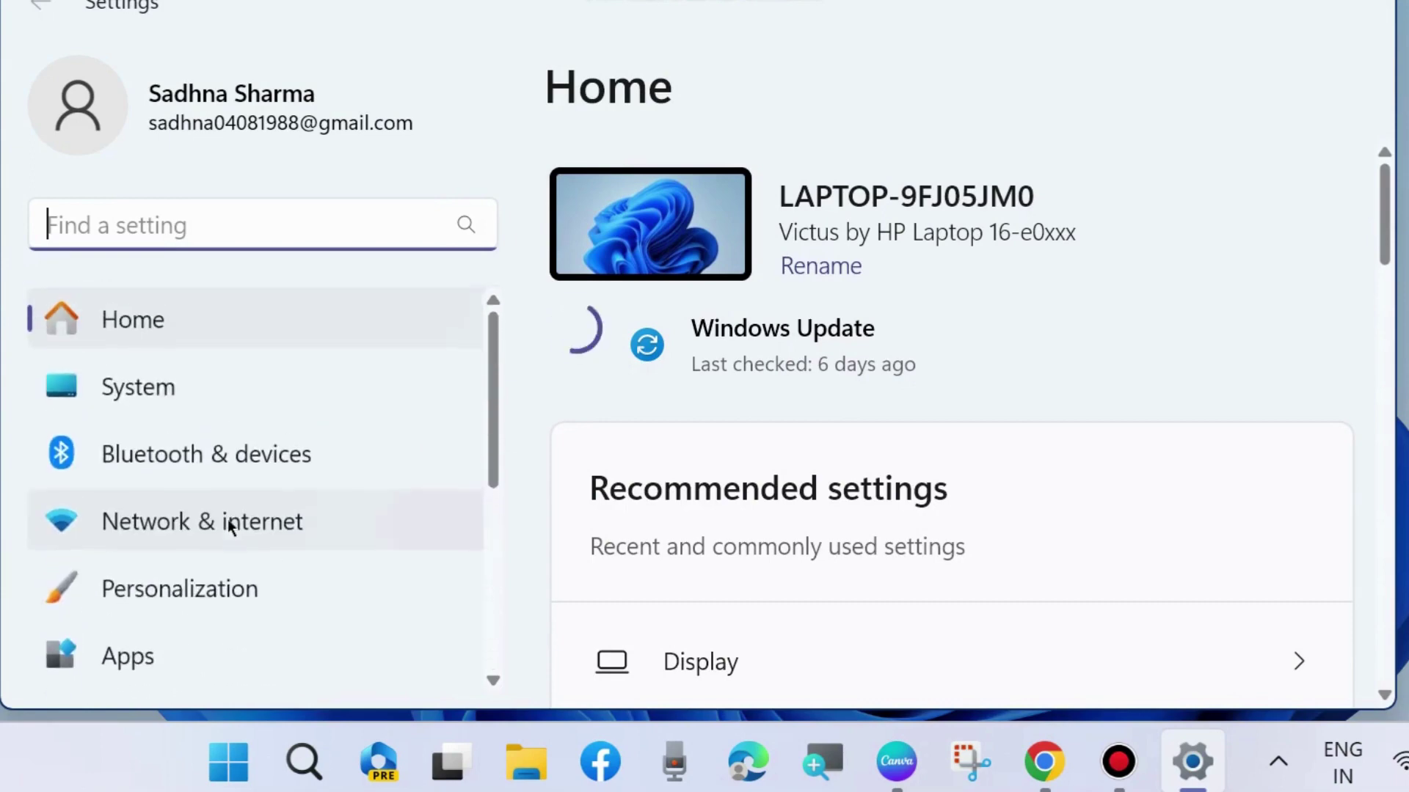
click(158, 388)
scroll(990, 540, down, 5)
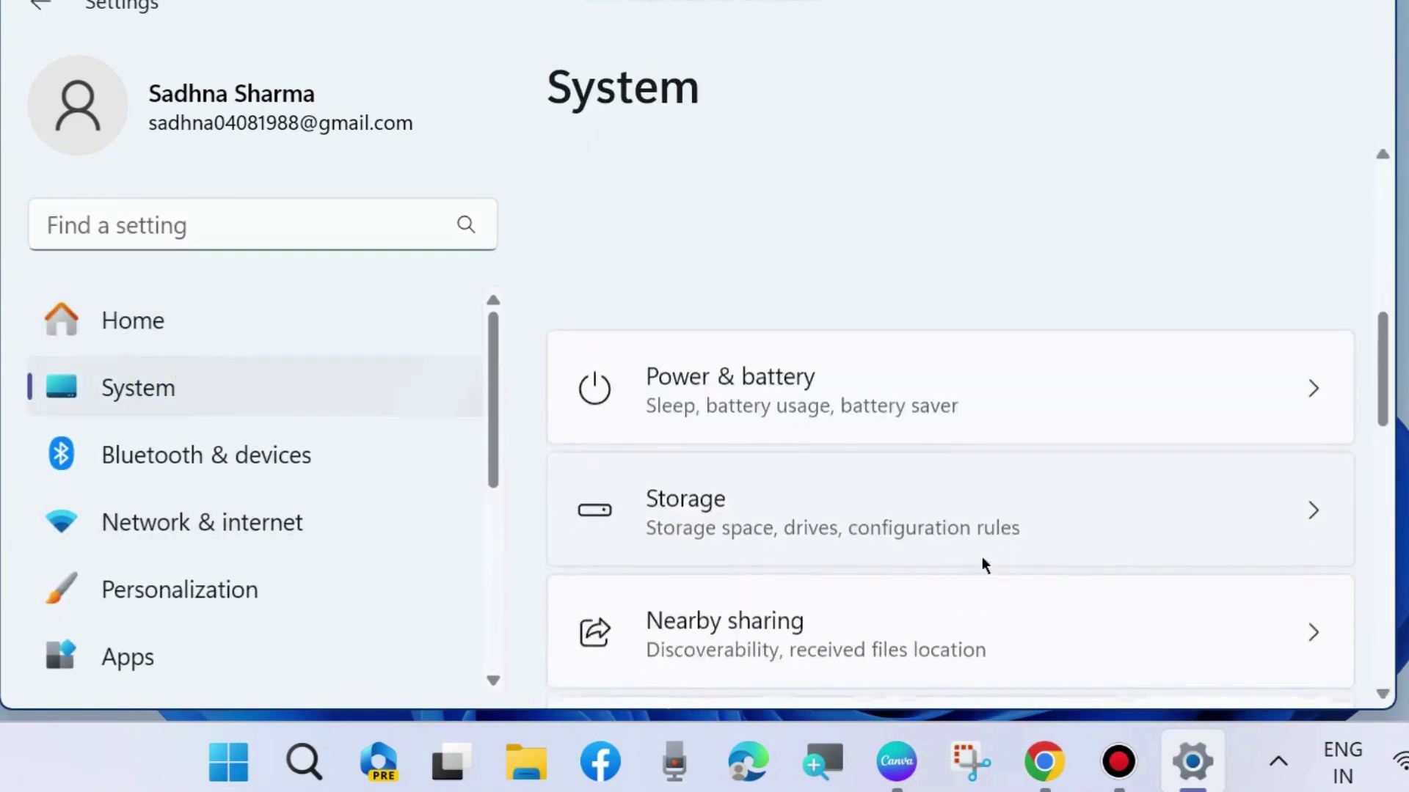
scroll(974, 556, down, 6)
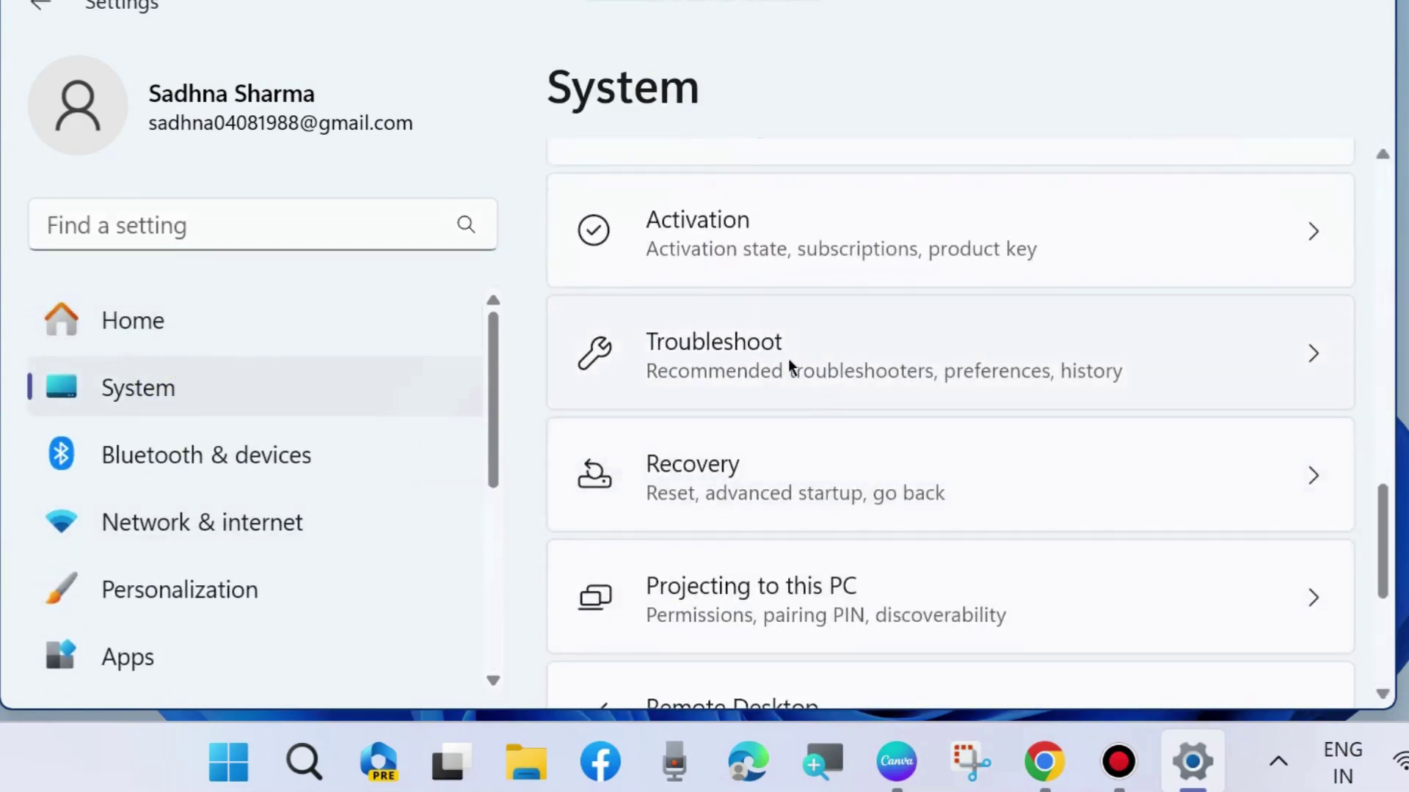
click(788, 358)
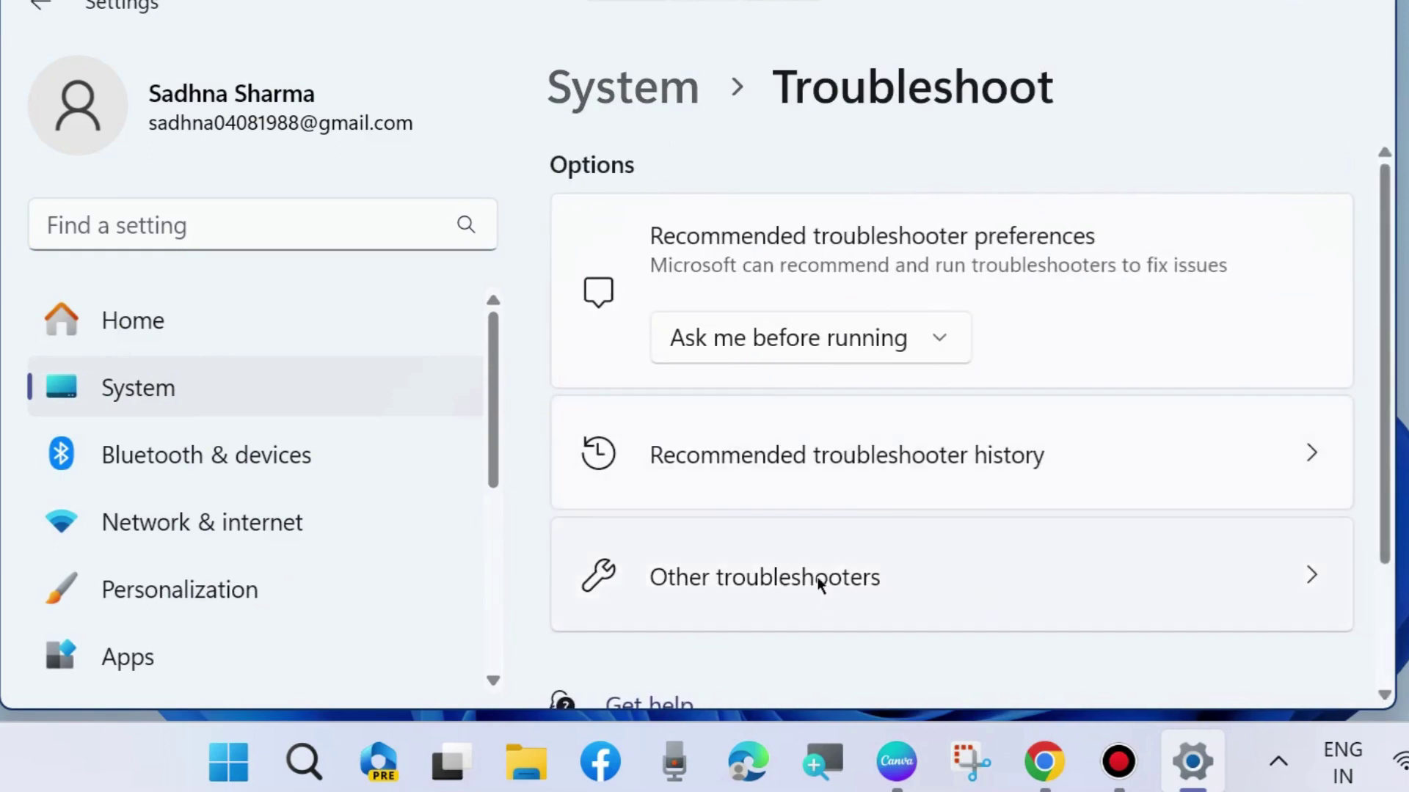
click(818, 584)
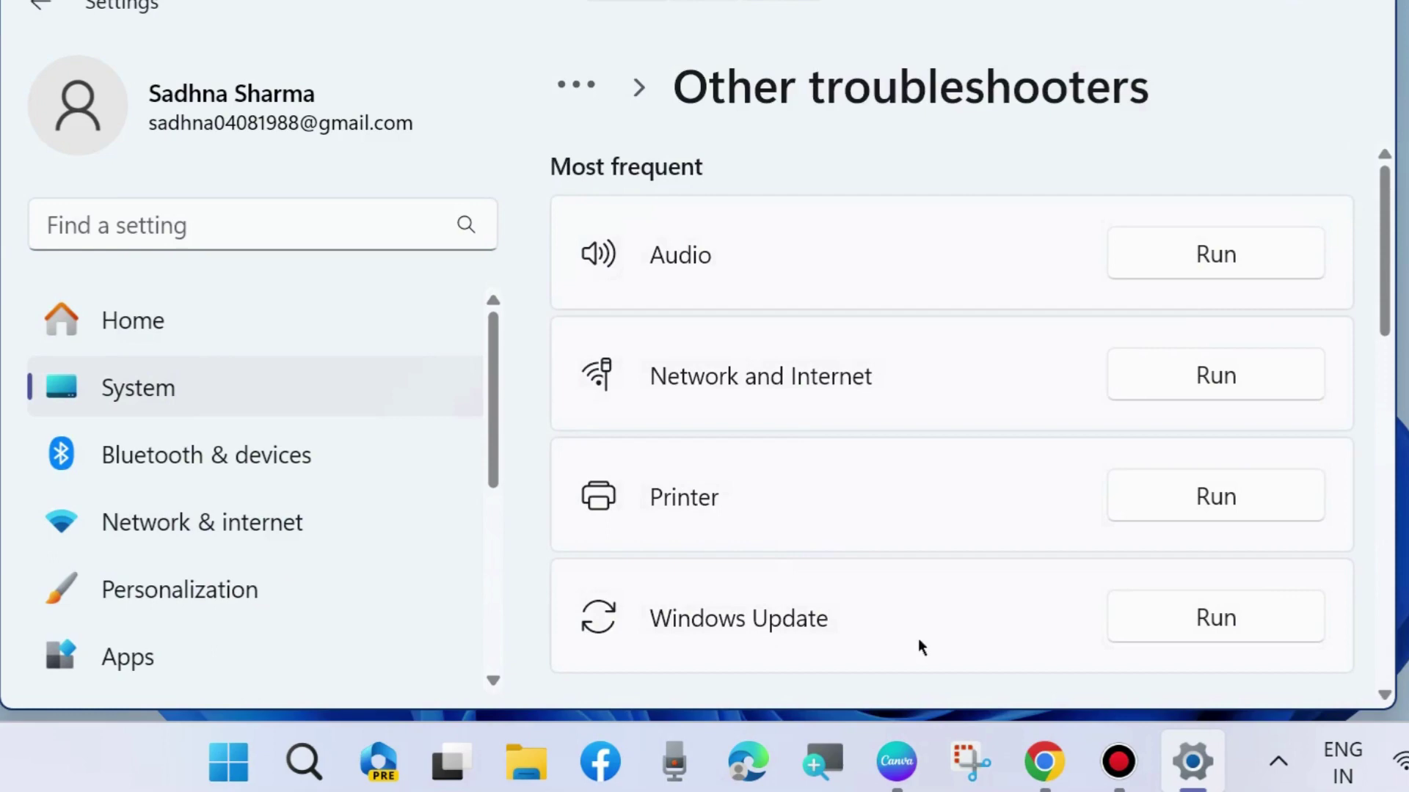
Run the Windows Update troubleshooter, then close it and Settings back to the desktop.
click(1207, 620)
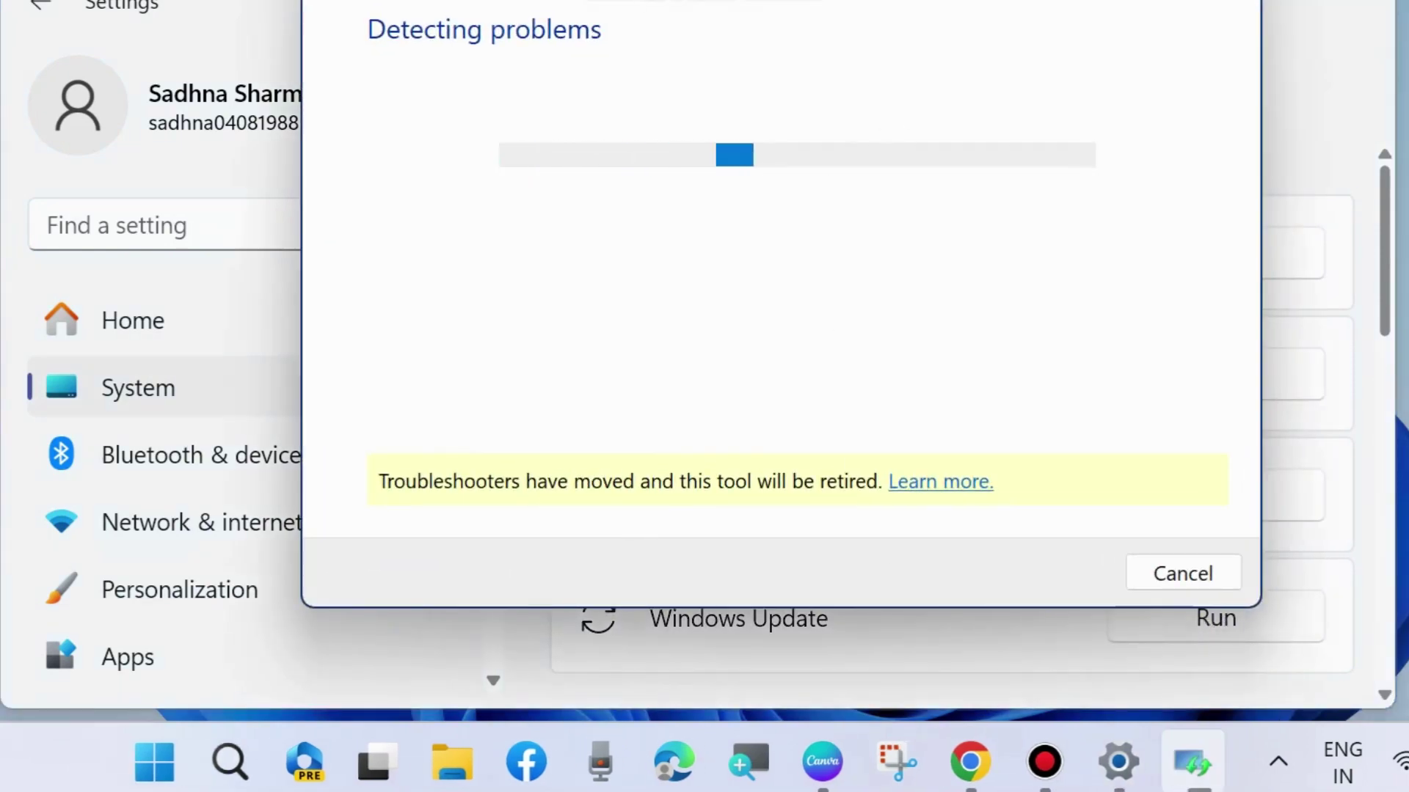
drag(784, 1, 781, 34)
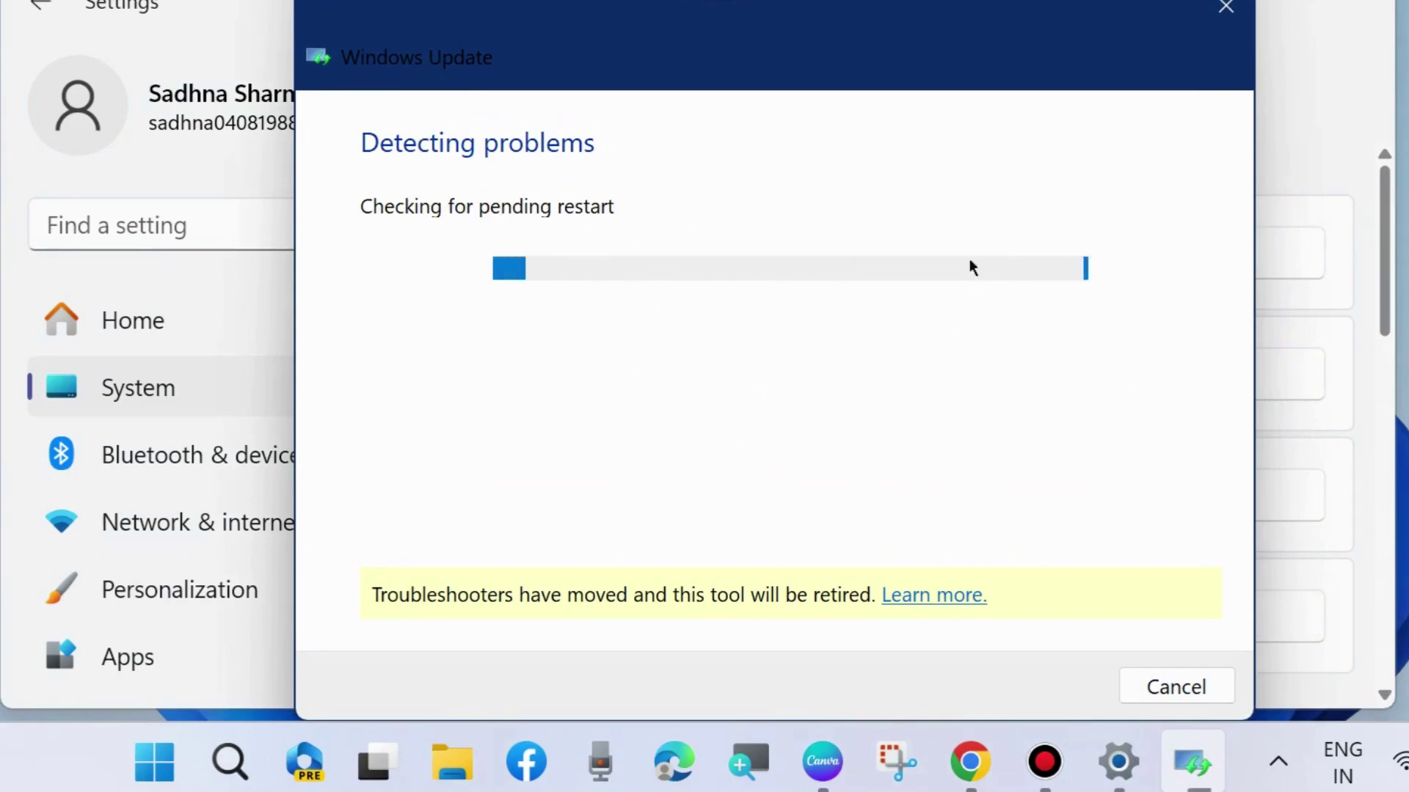
click(1225, 6)
key(alt+F4)
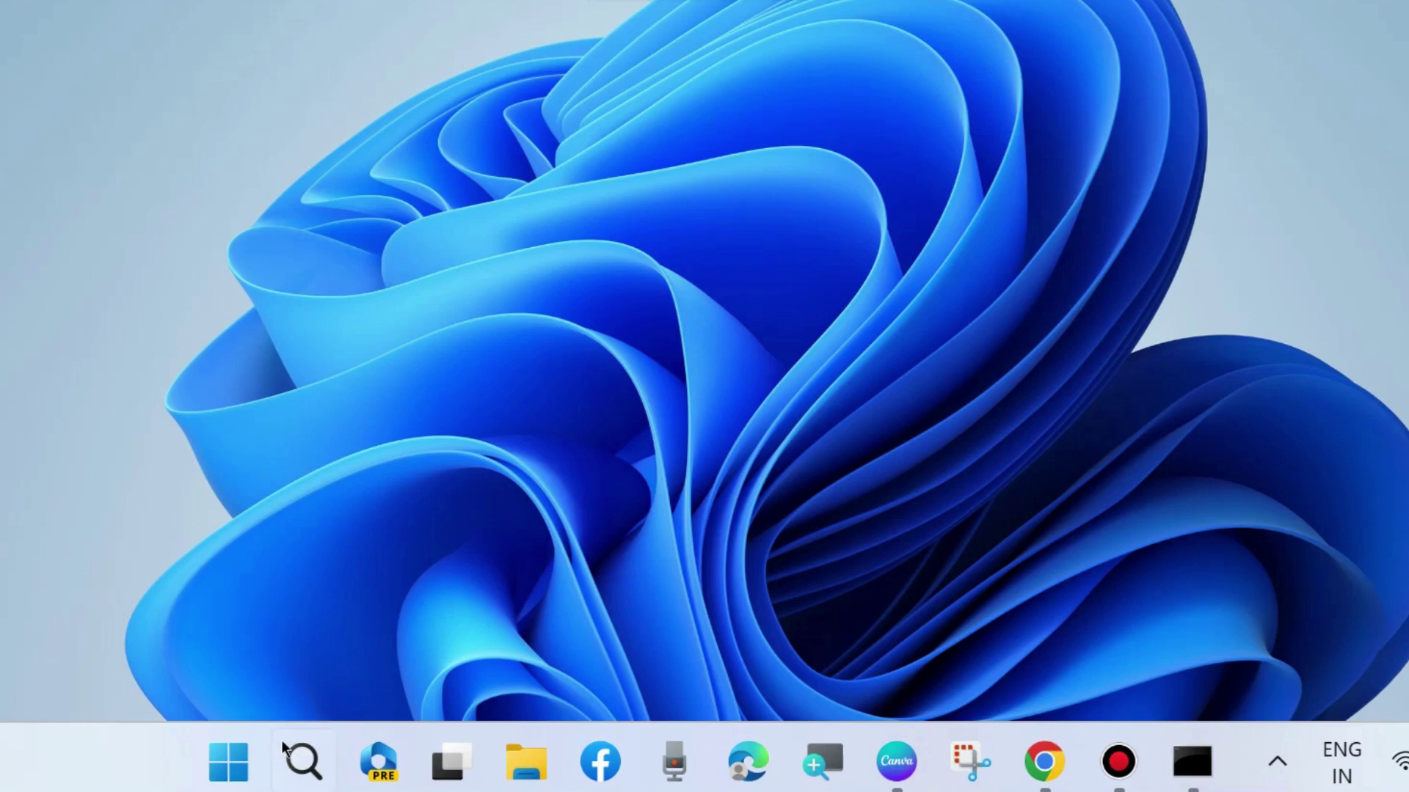
Launch an administrator Command Prompt via search and discard Notepad's empty untitled tab.
click(299, 757)
text(cmd)
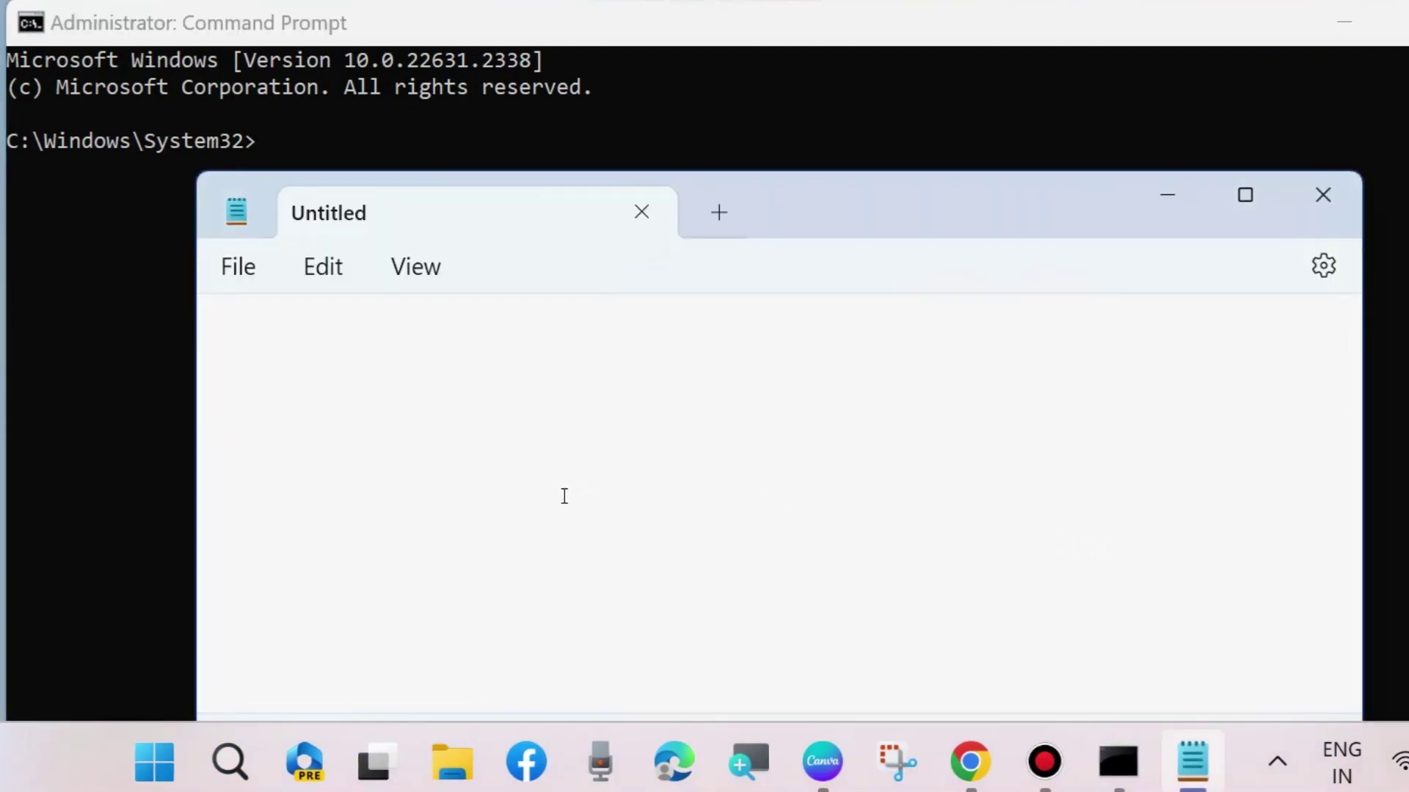
click(1323, 195)
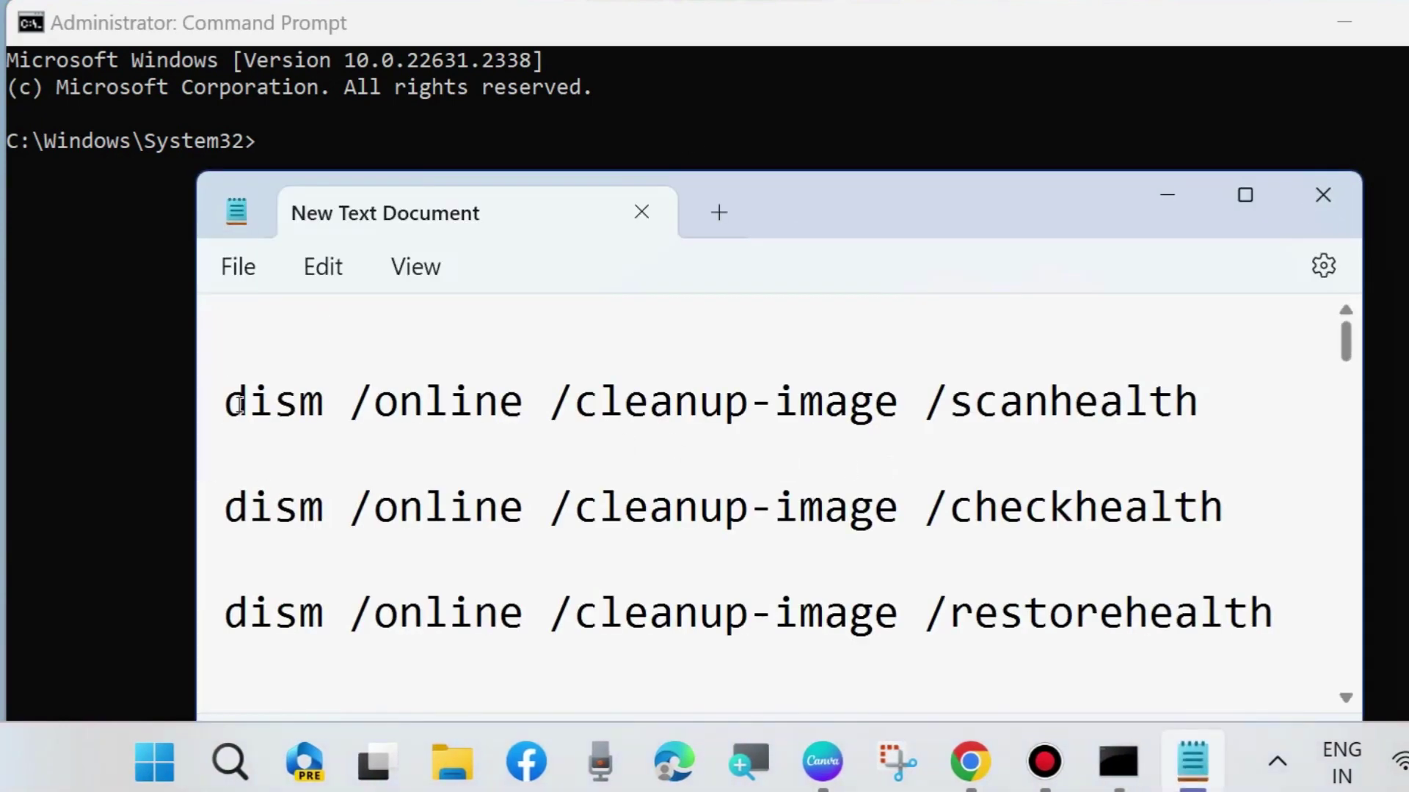
Select the DISM scanhealth, checkhealth and restorehealth command lines in the note.
triple_click(212, 410)
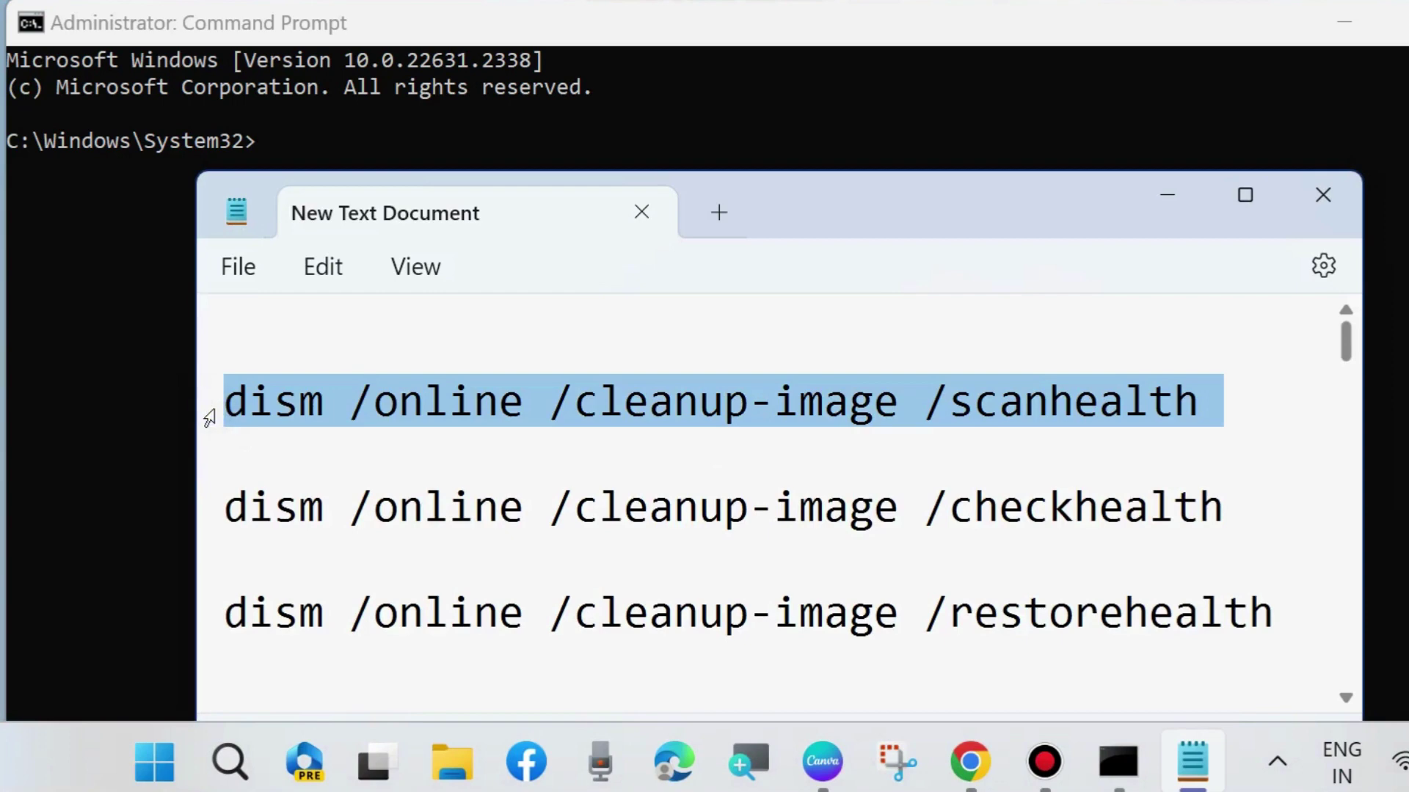
triple_click(208, 517)
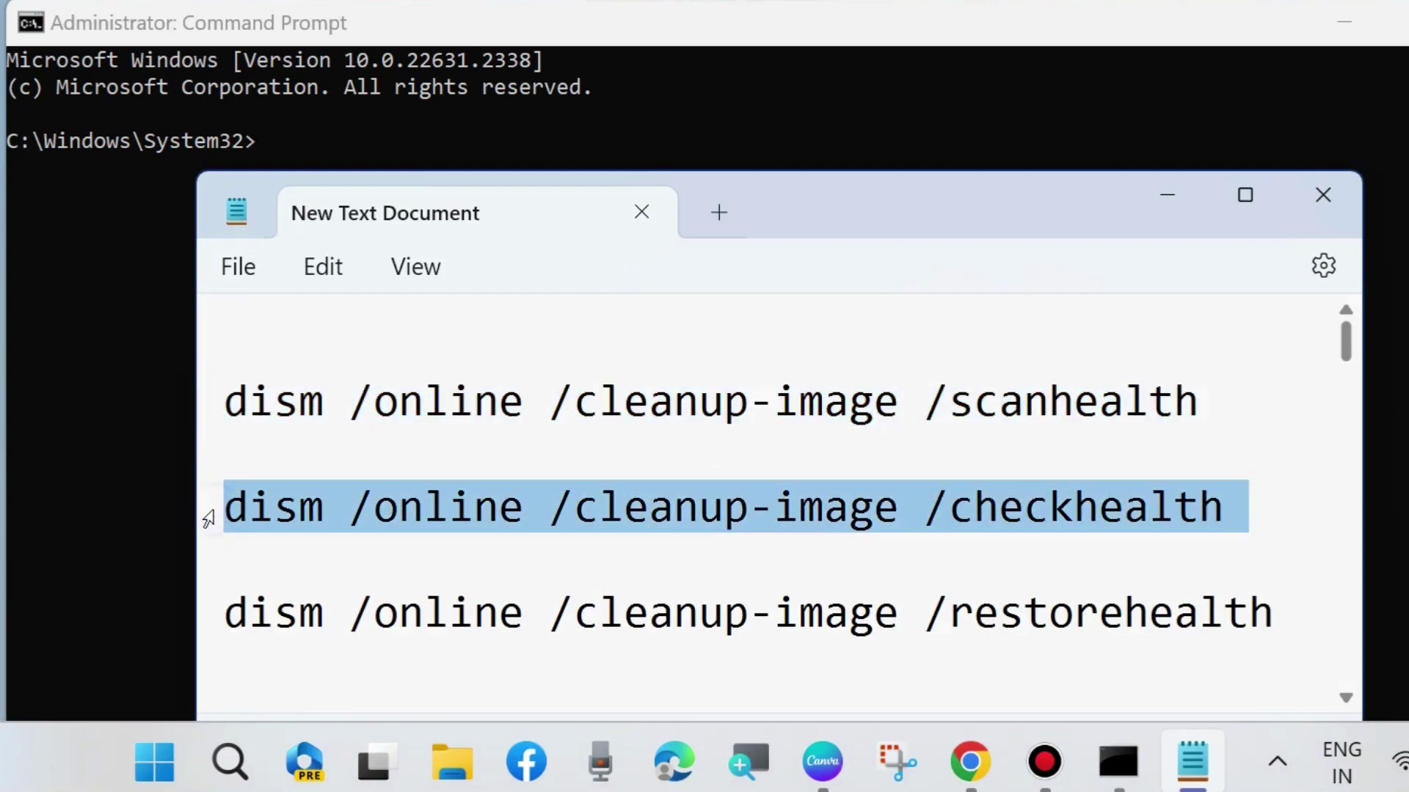
triple_click(207, 618)
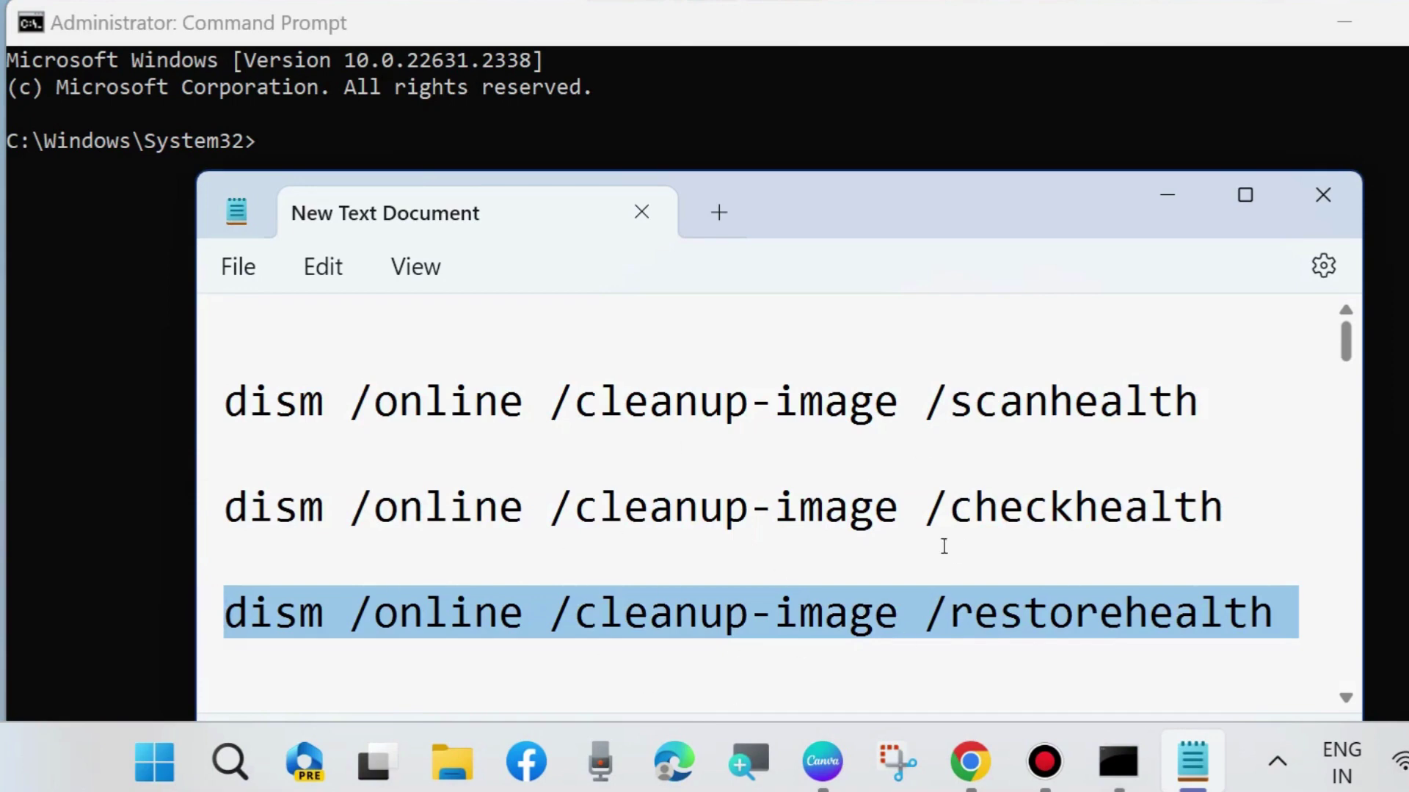
Enter sfc /scannow in the administrator Command Prompt.
click(282, 165)
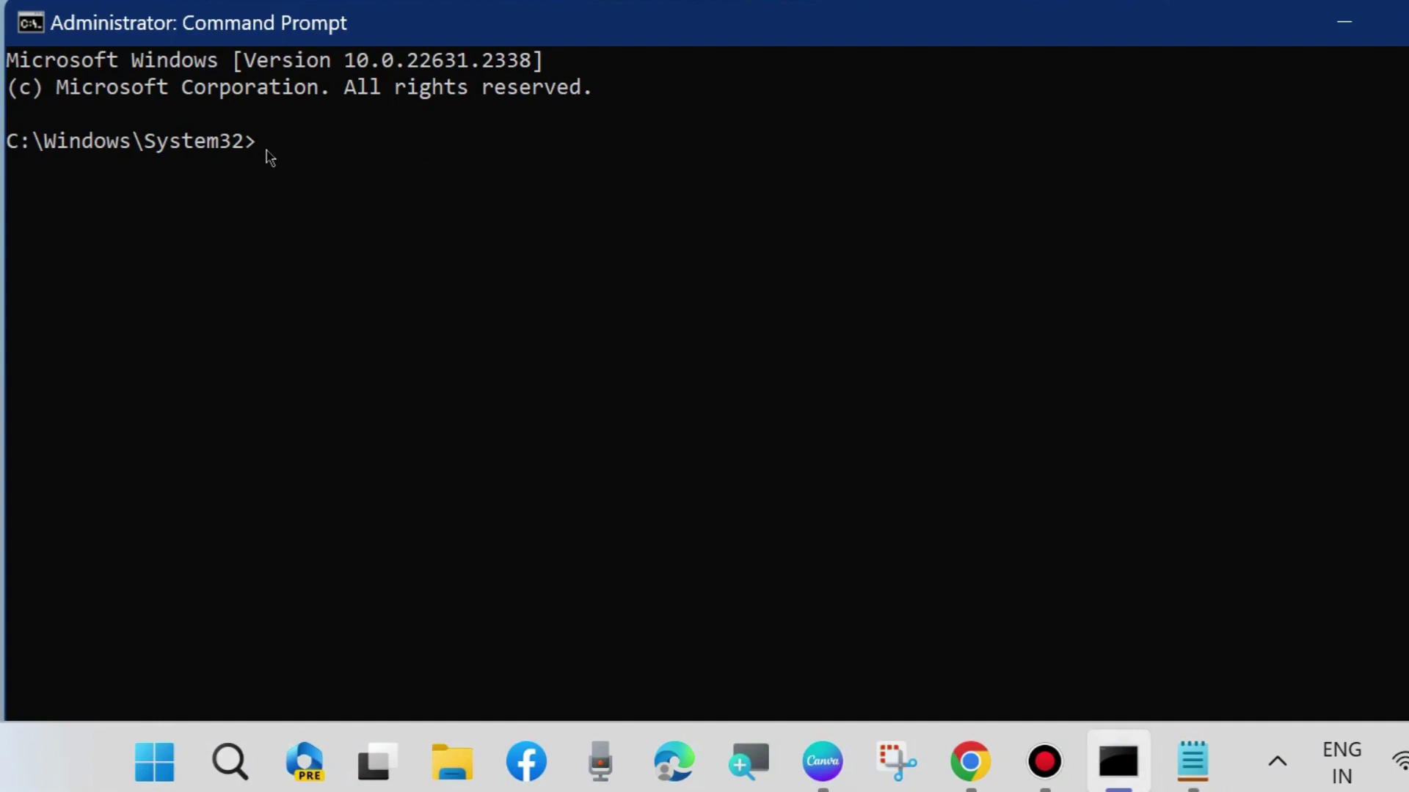
text(sfc)
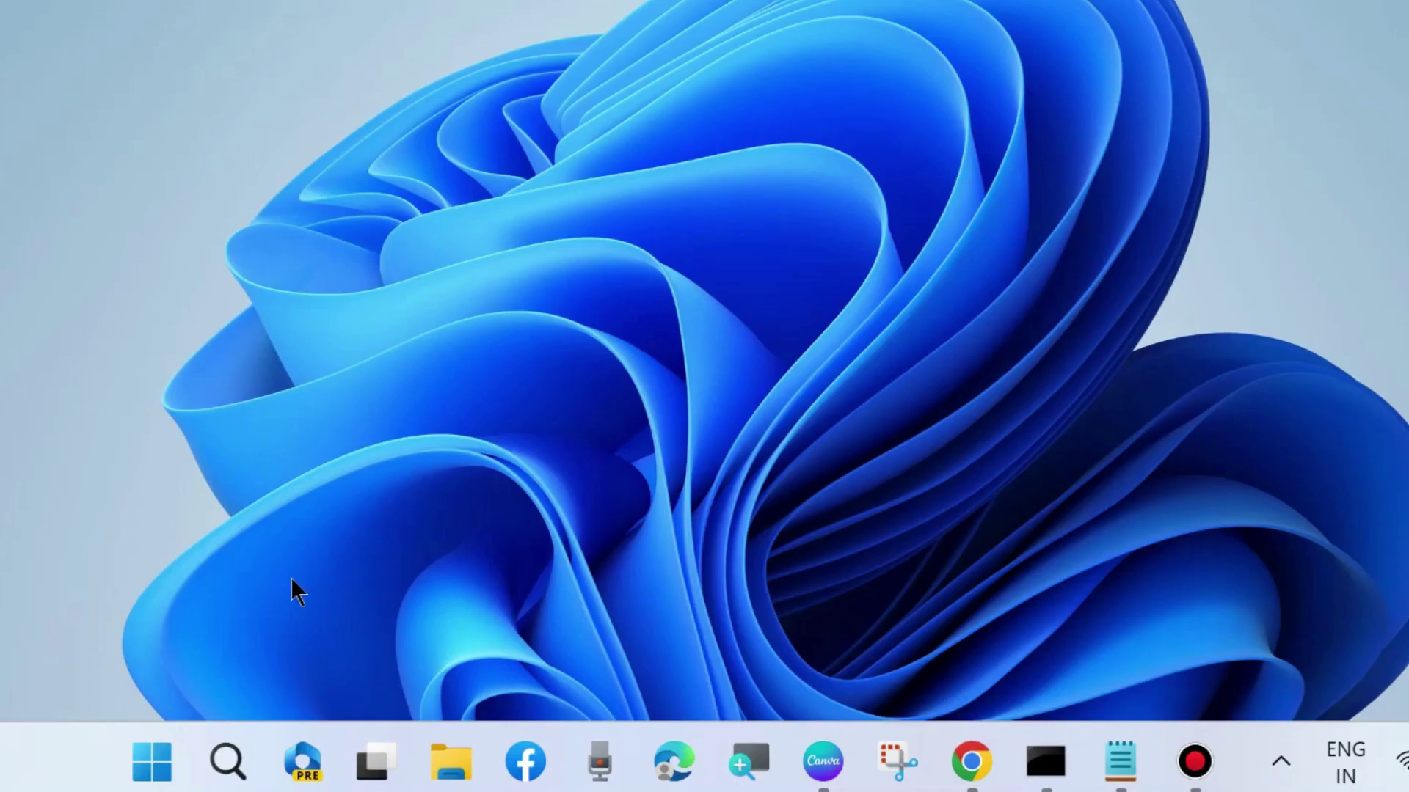
Launch Network Connections by running ncpa.cpl from the Run box.
right_click(153, 758)
click(68, 610)
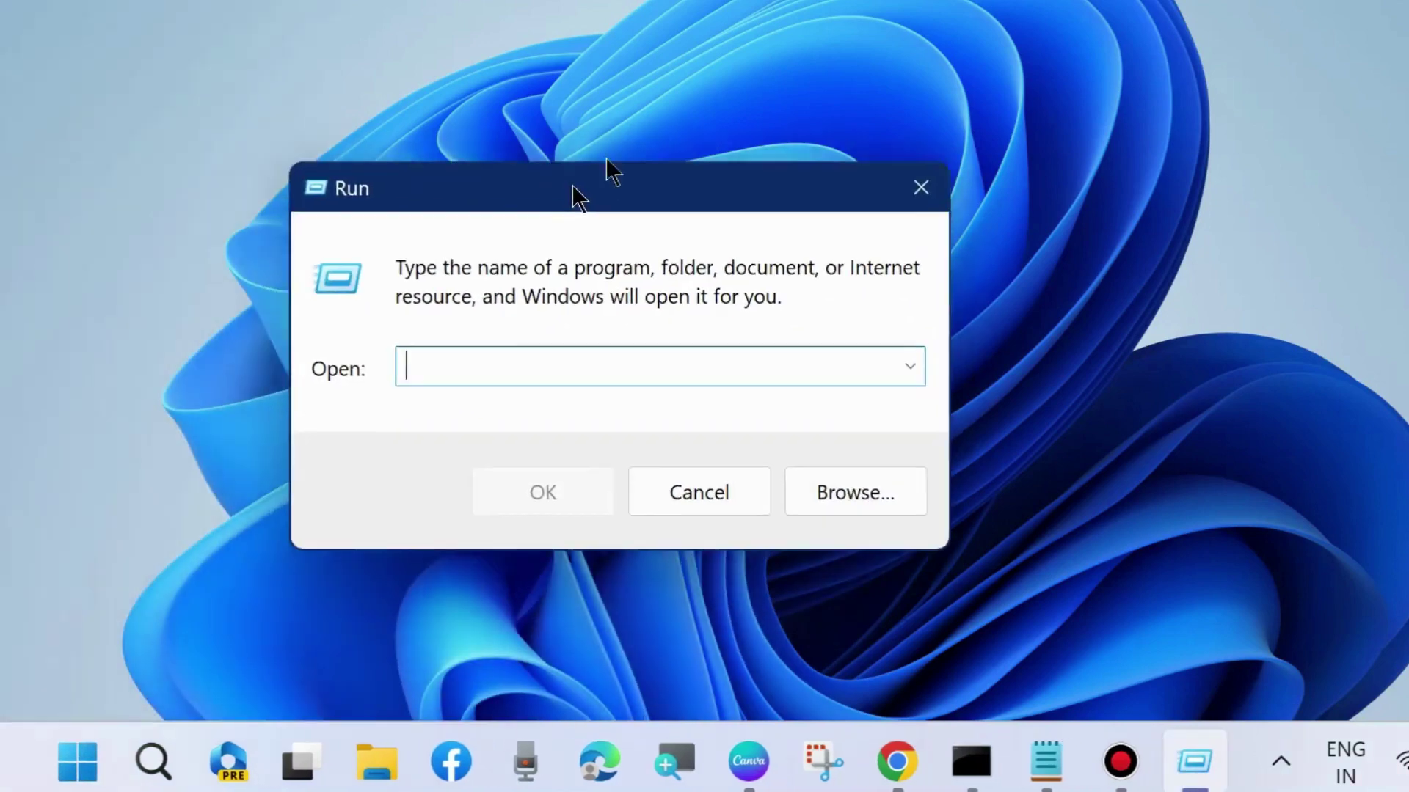
drag(573, 189, 683, 110)
text(ncpa.c)
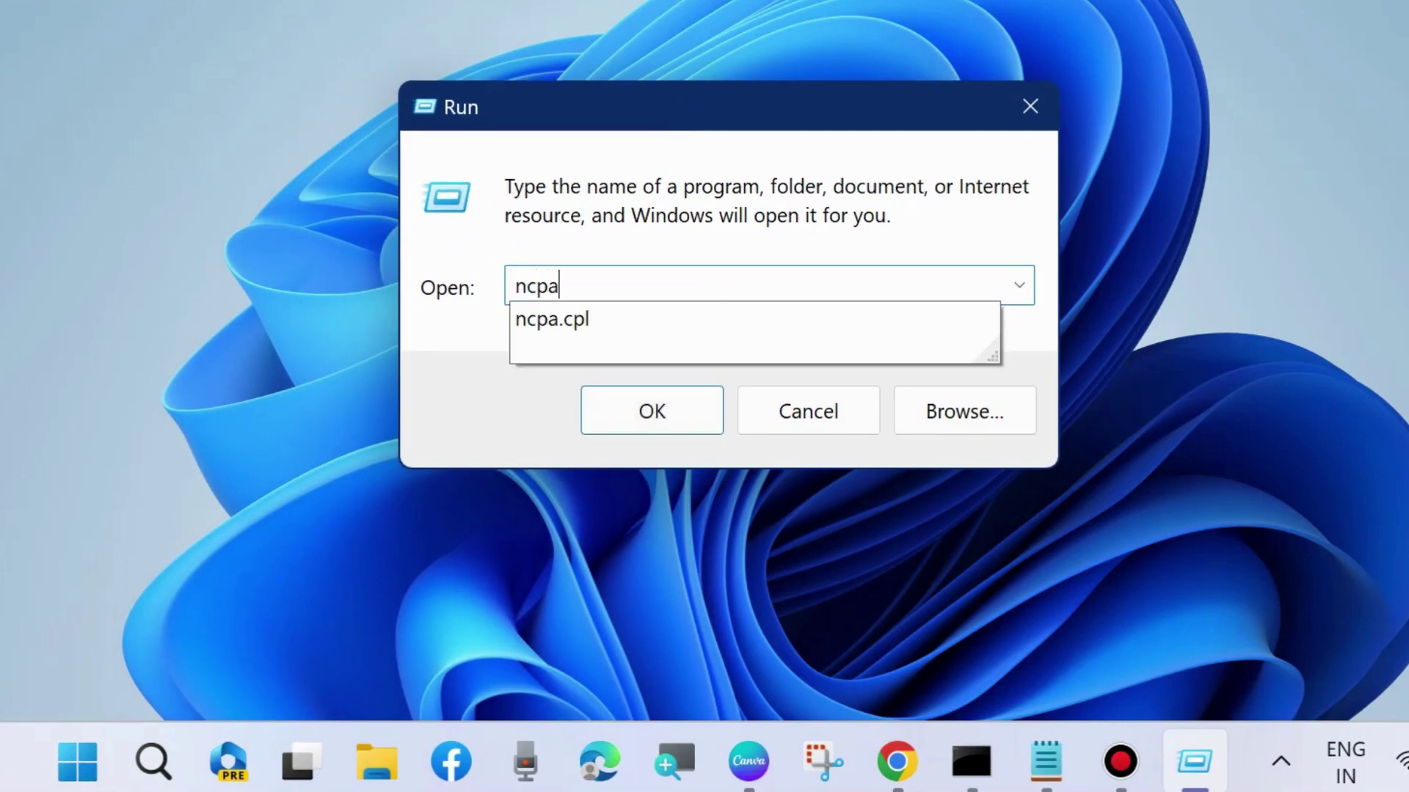
text(pl)
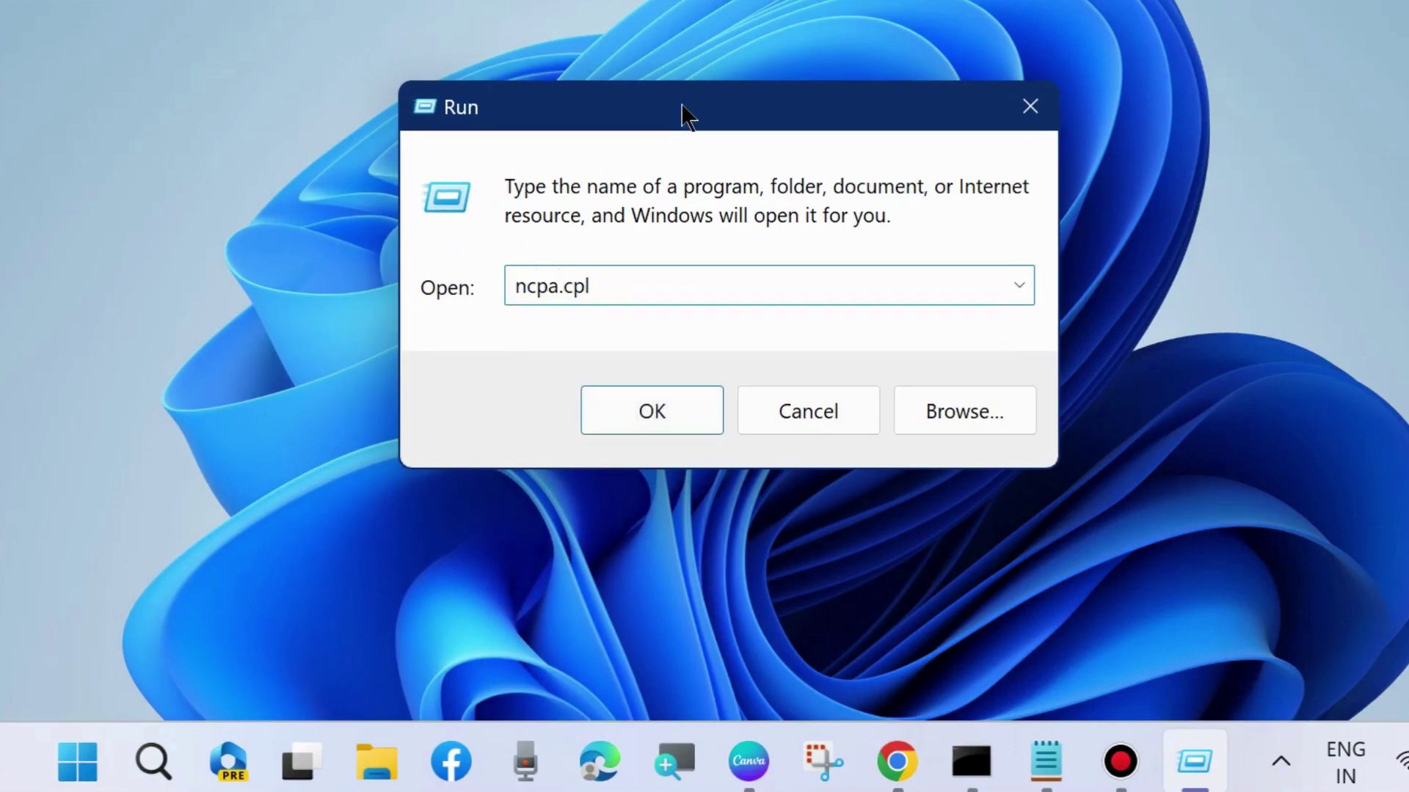
click(651, 406)
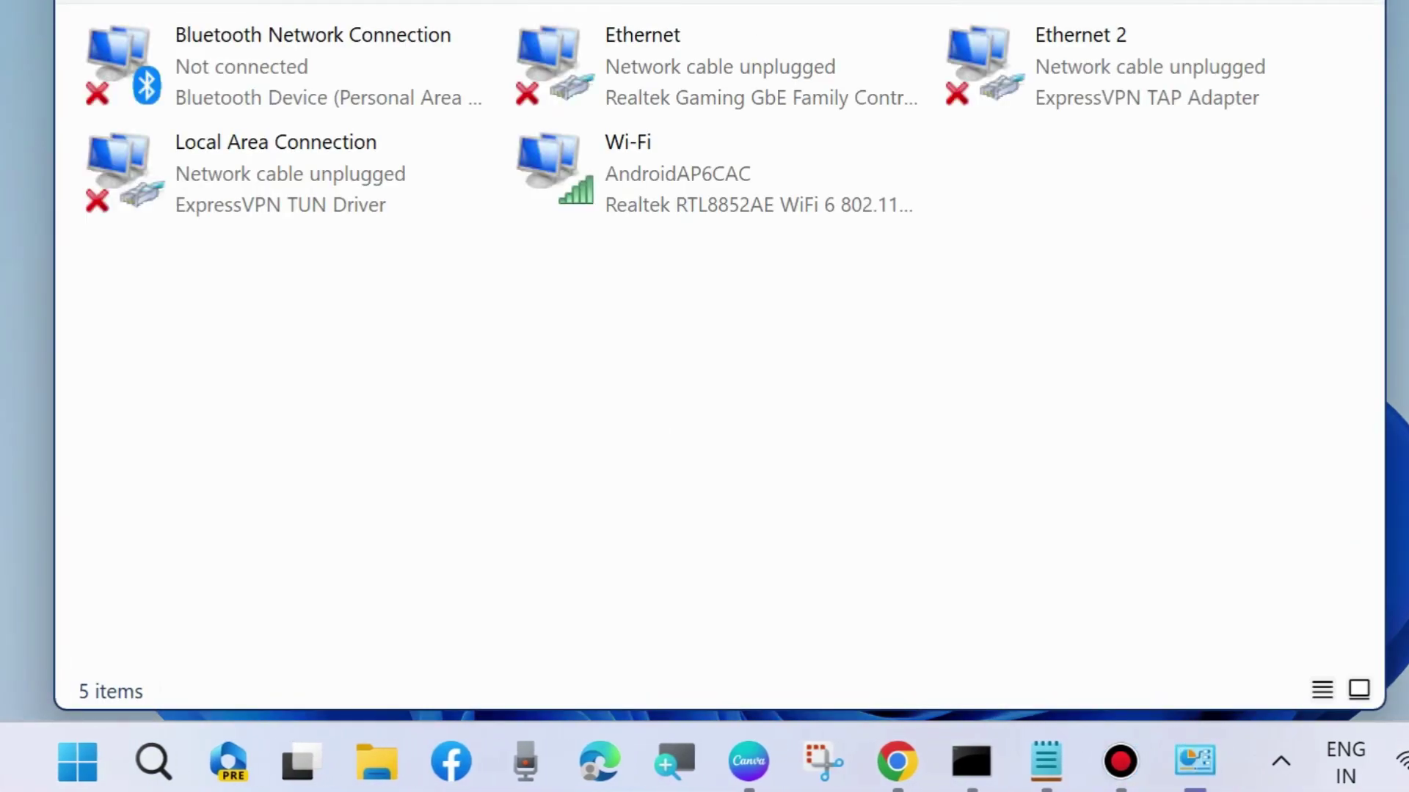
Reach the Ethernet adapter's IPv4 (TCP/IPv4) properties.
right_click(533, 147)
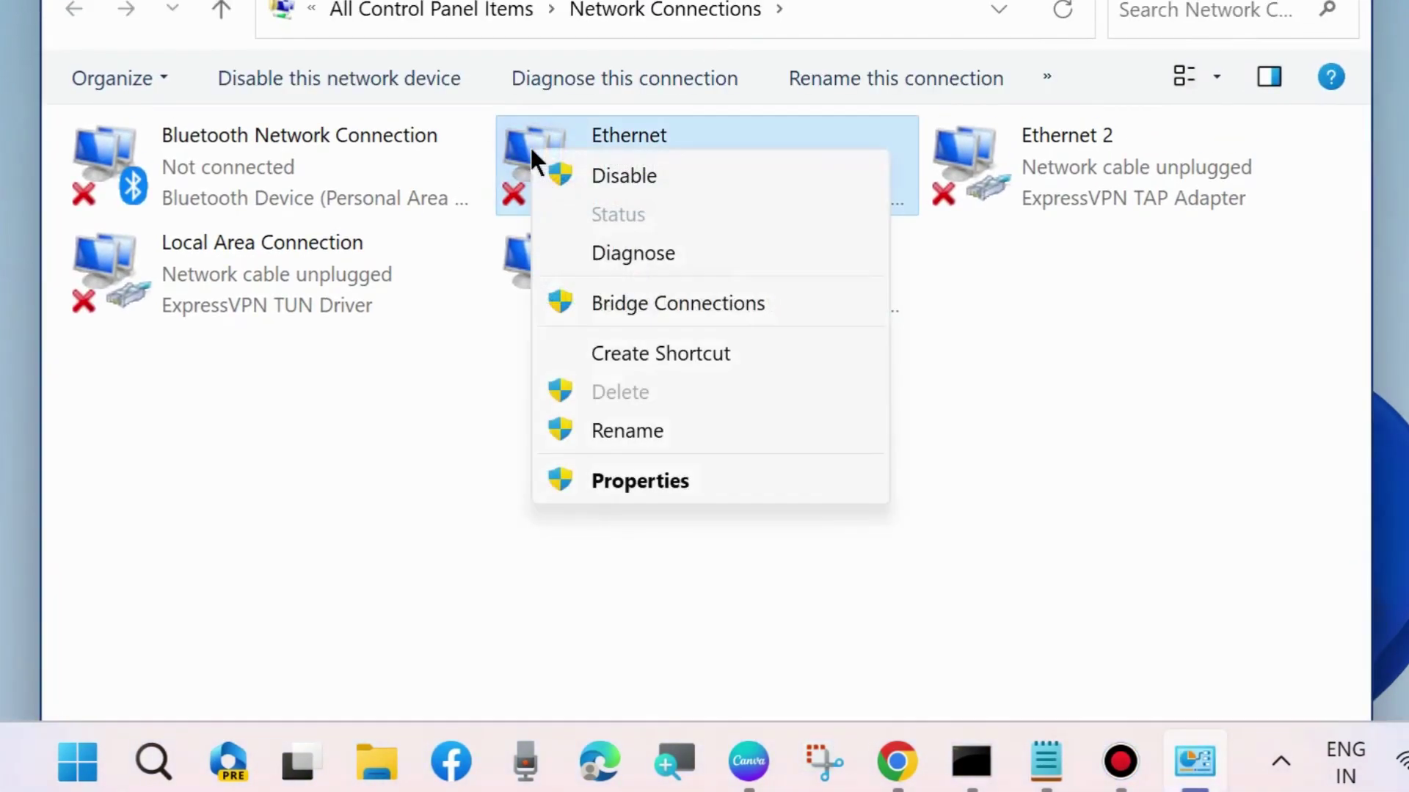
click(612, 489)
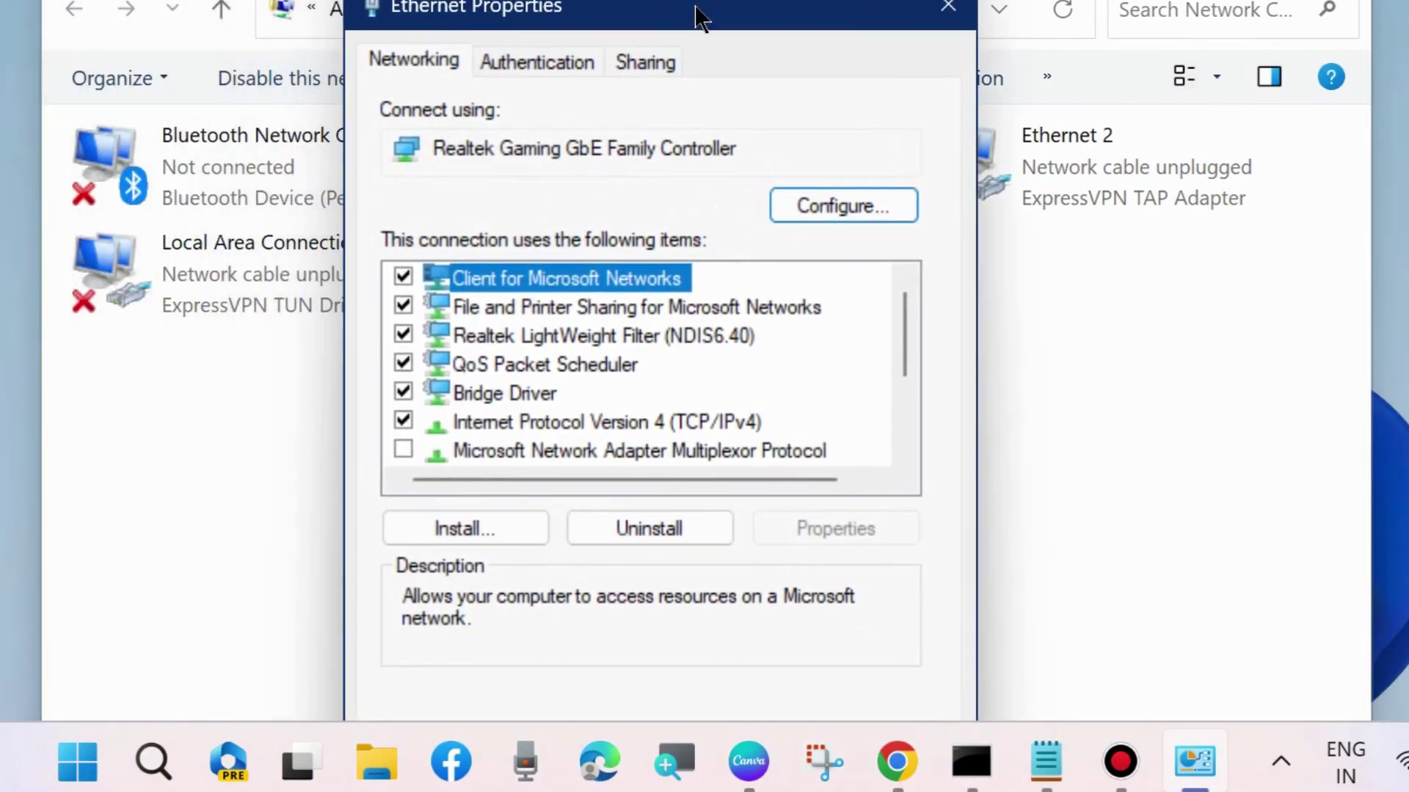
click(562, 421)
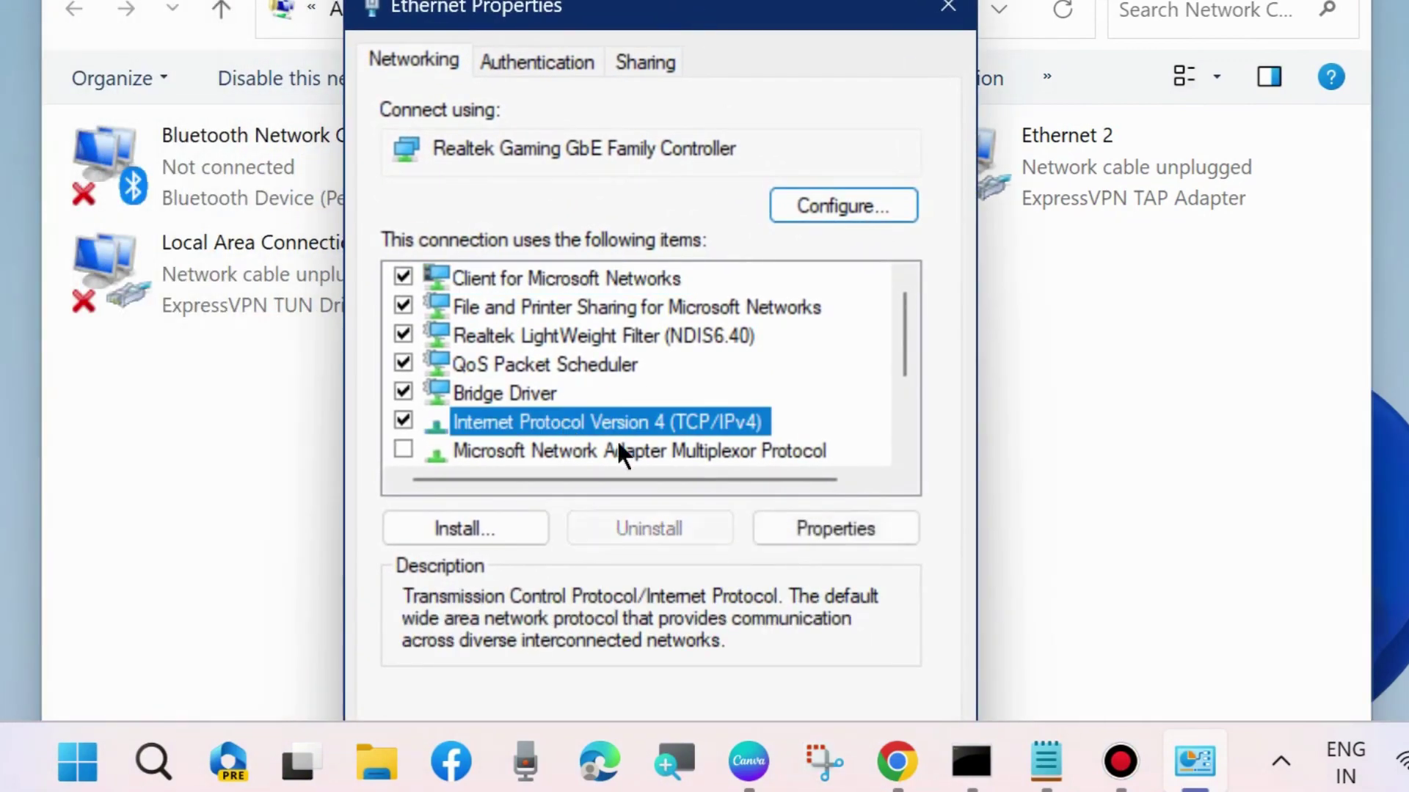
click(828, 529)
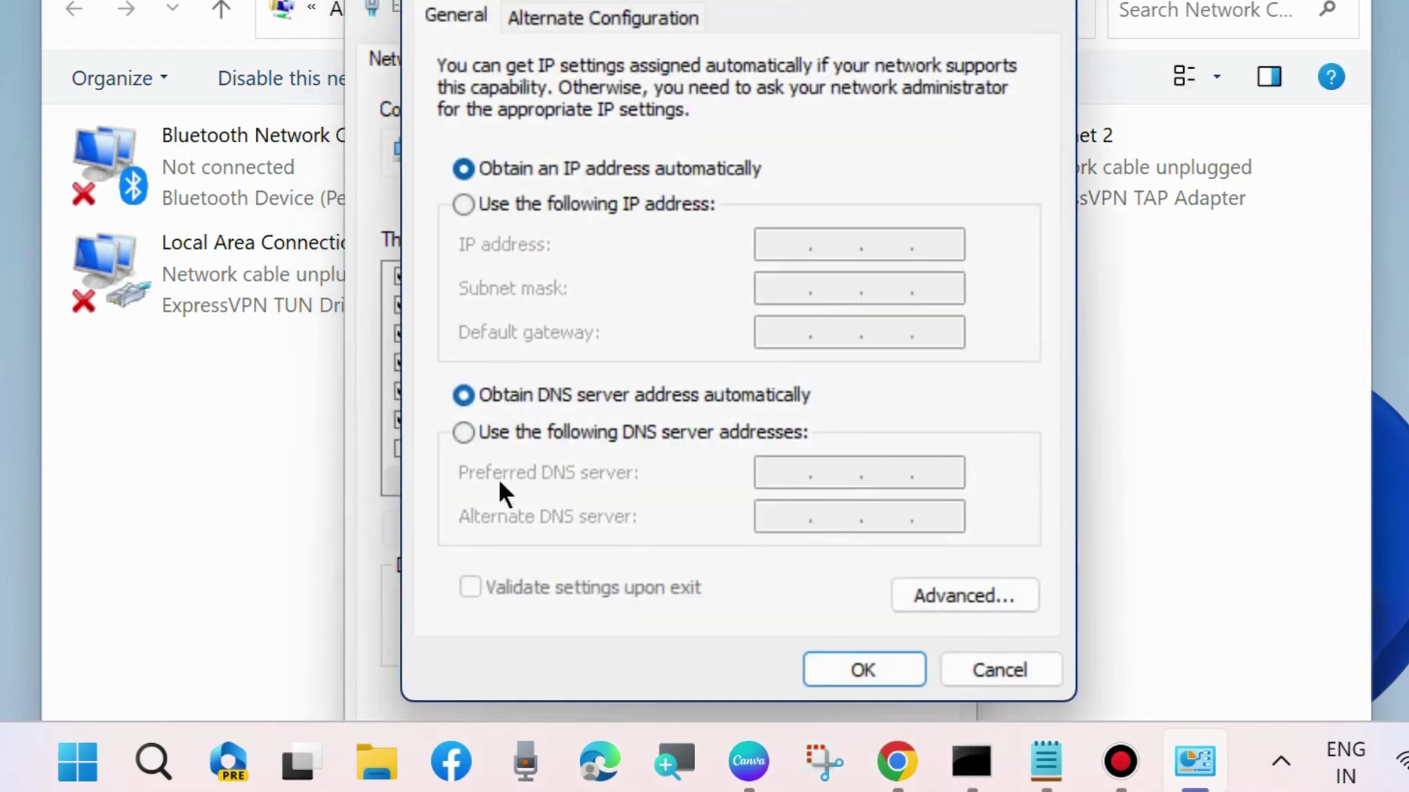
Set manual DNS servers 8.8.8.8 and 8.8.4.4, confirm, and close the adapter properties.
click(463, 431)
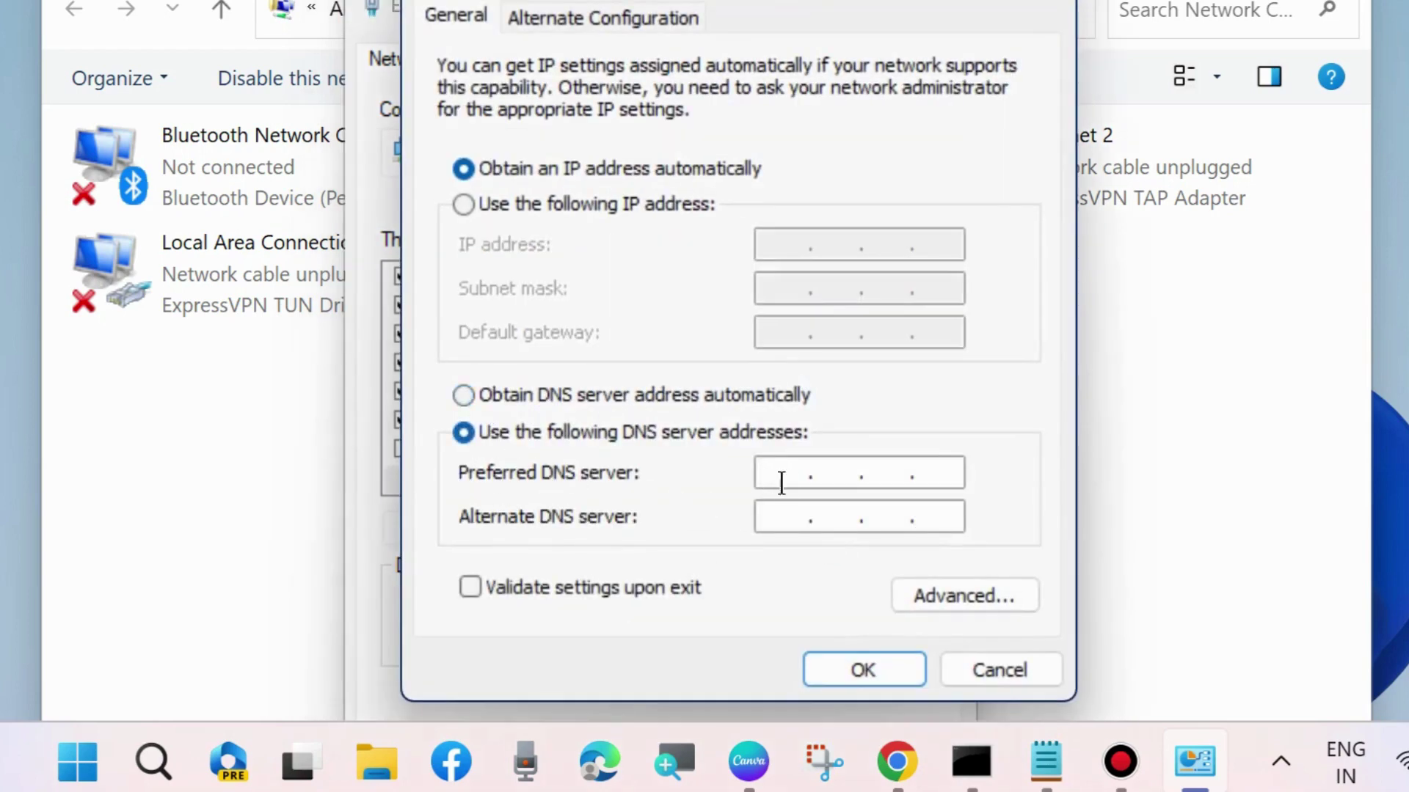
text(8.8)
text(8.)
text(8.)
text(8)
text(4)
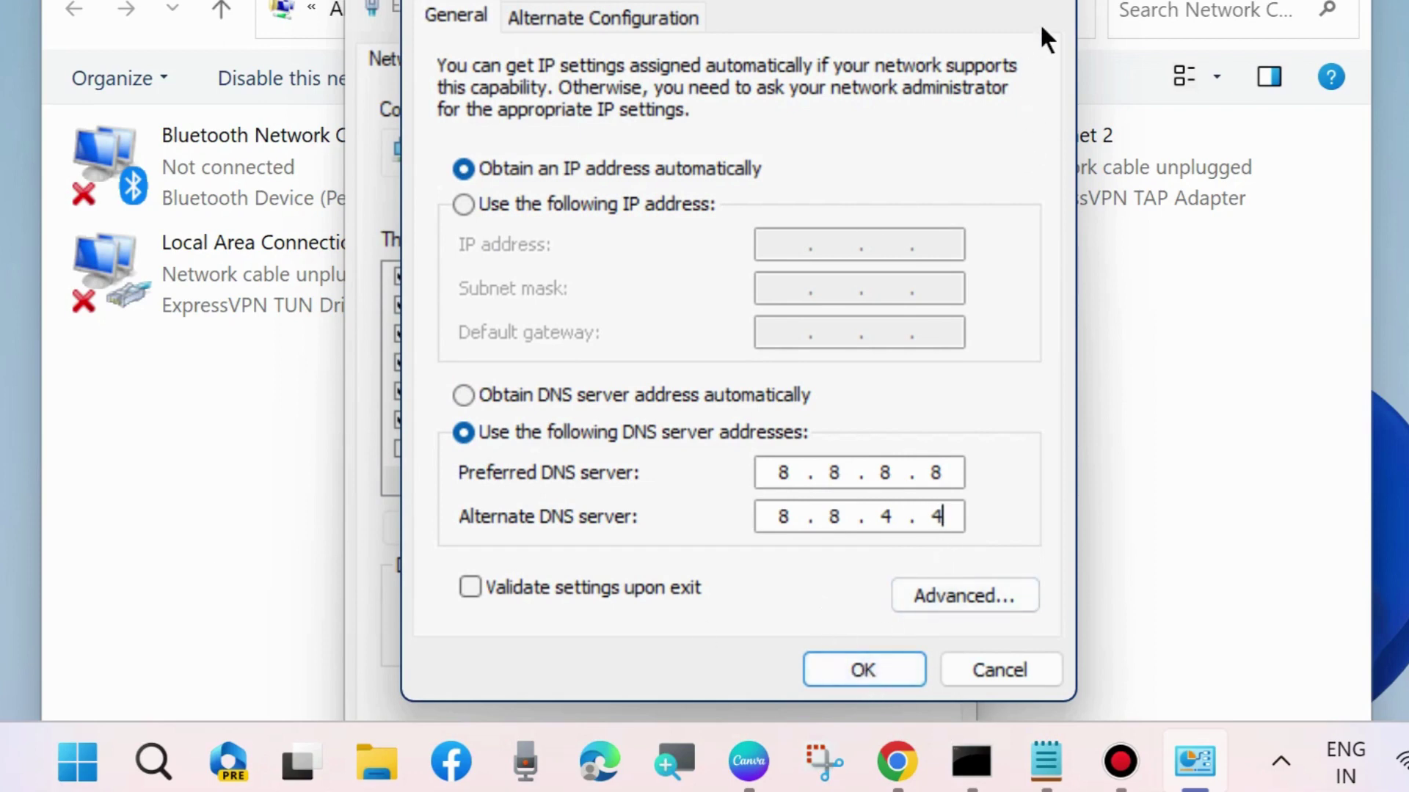
key(Return)
click(945, 15)
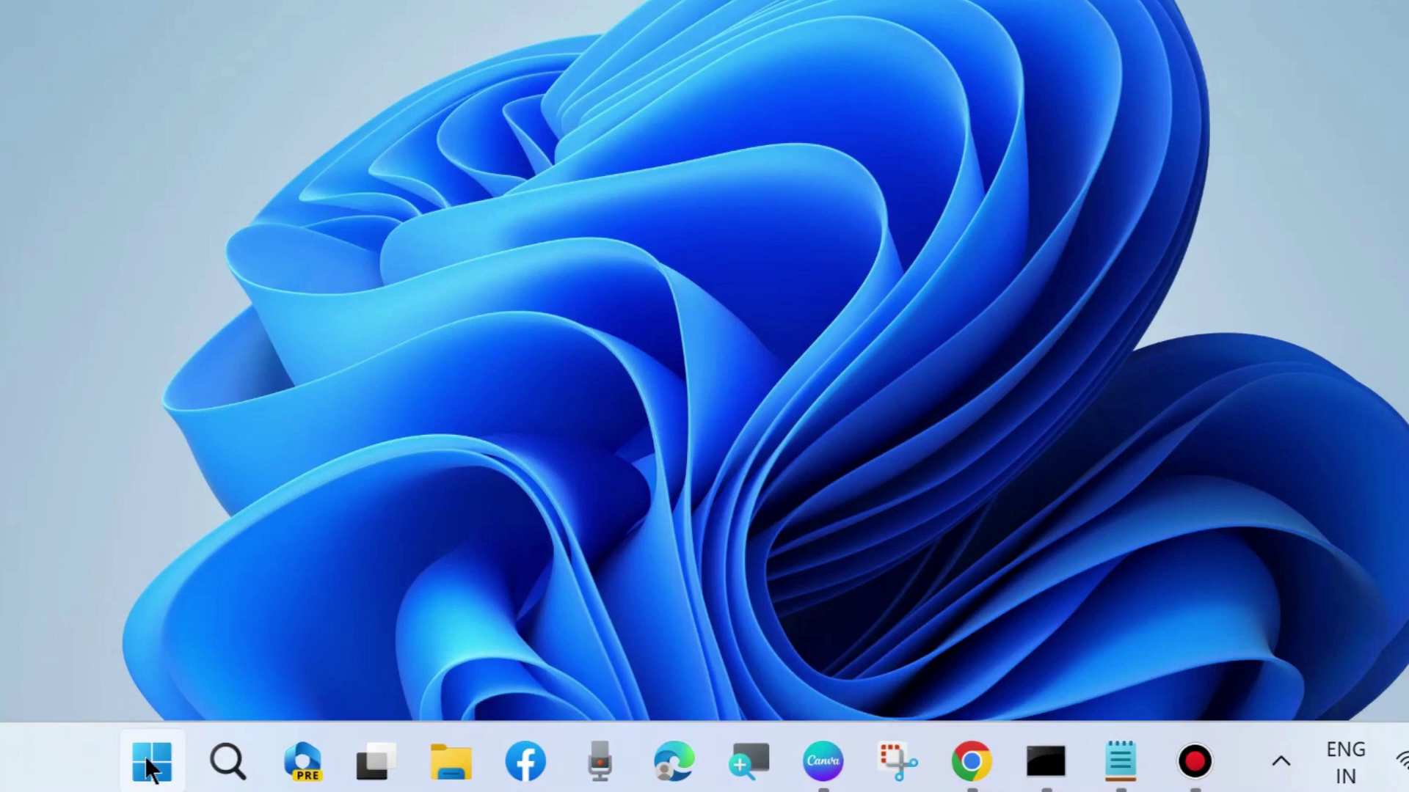
Reach the Network reset page under Network & internet > Advanced network settings, then close Settings.
right_click(145, 756)
click(53, 441)
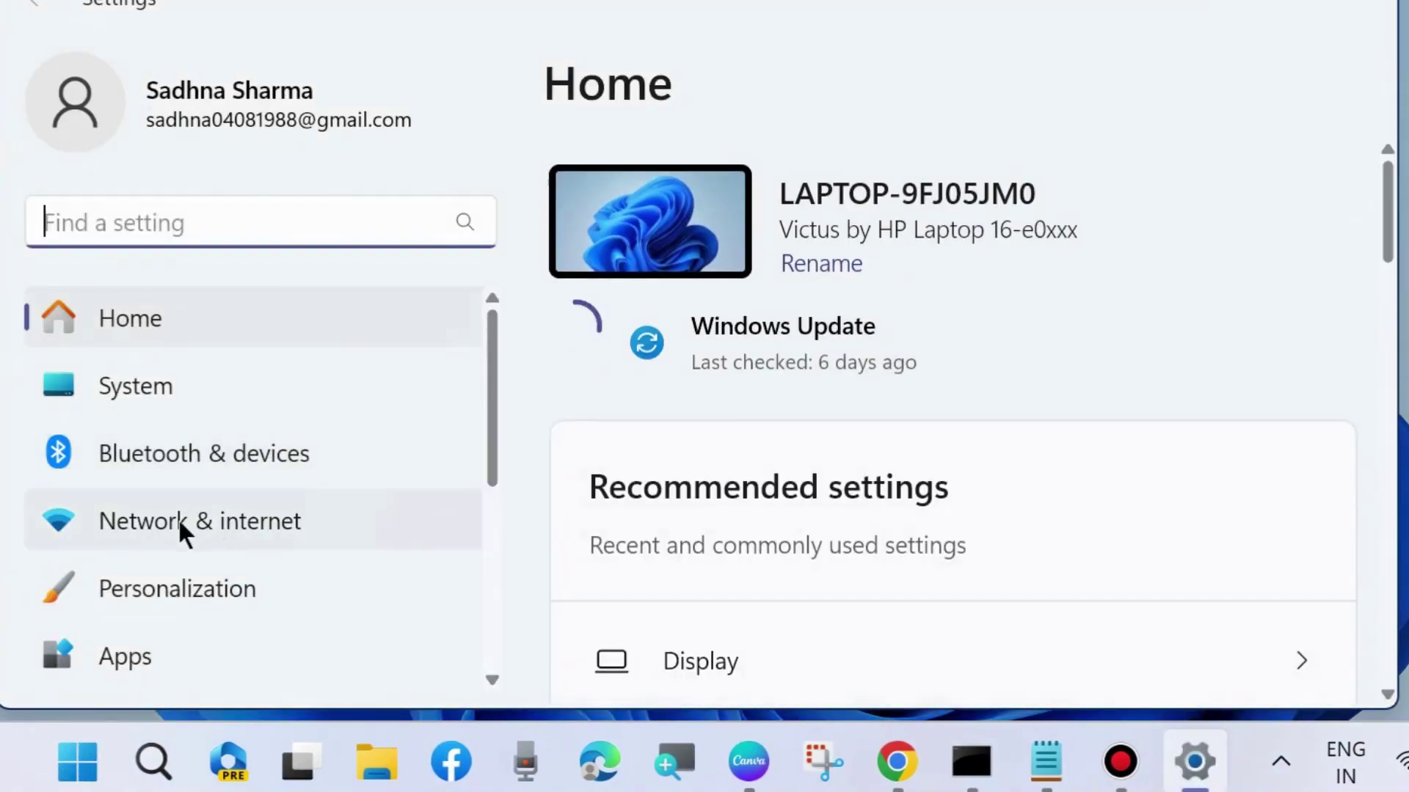
click(178, 522)
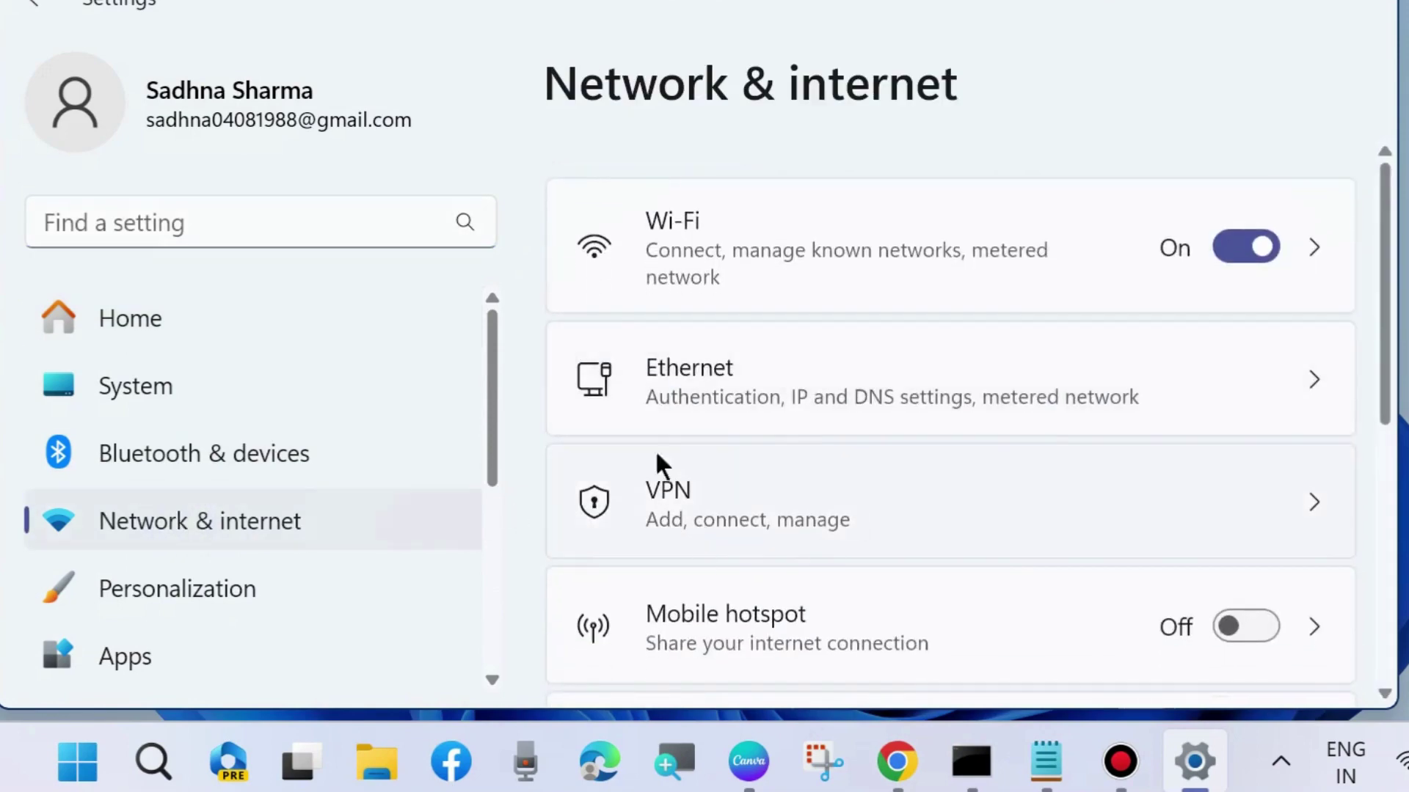
scroll(843, 462, down, 1)
scroll(835, 464, down, 3)
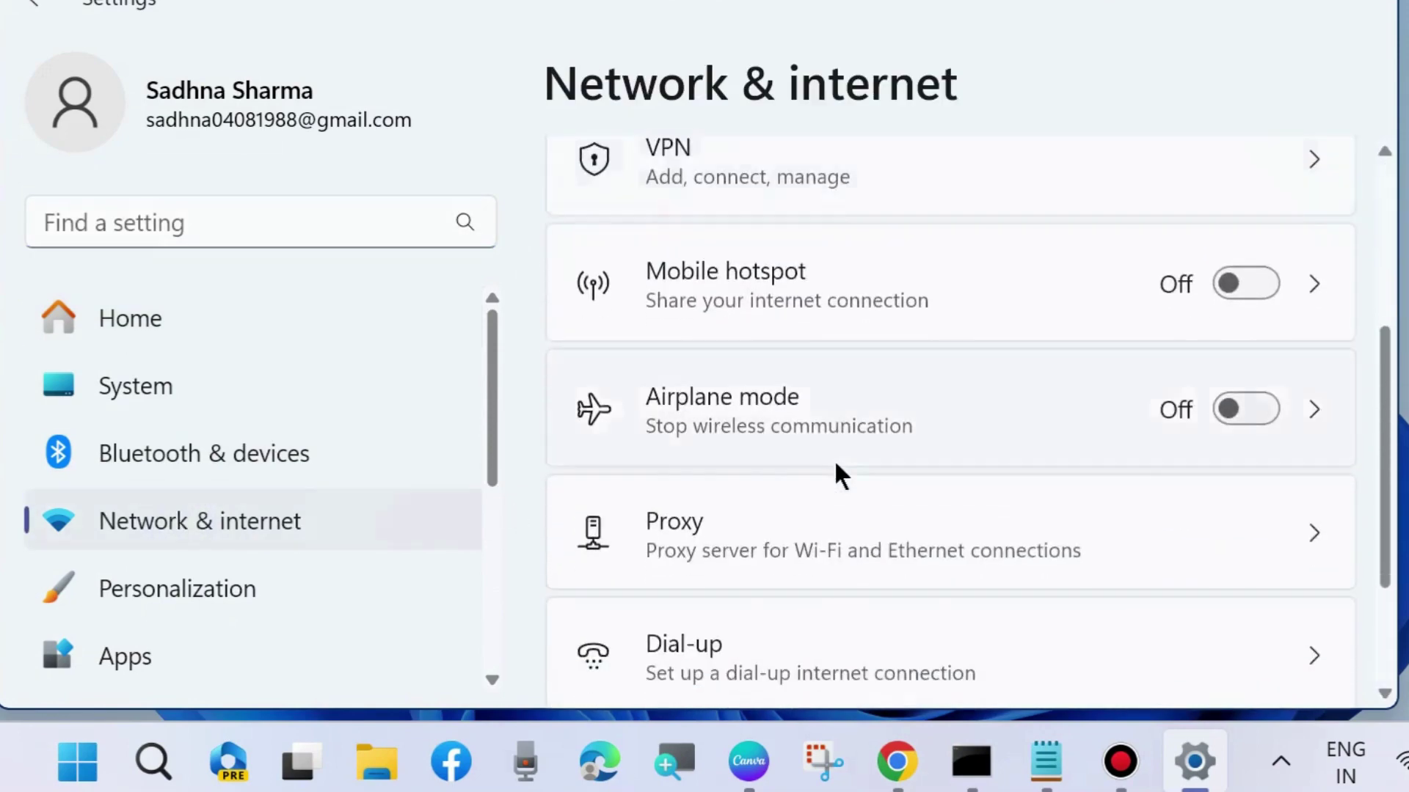
scroll(835, 463, down, 2)
click(810, 578)
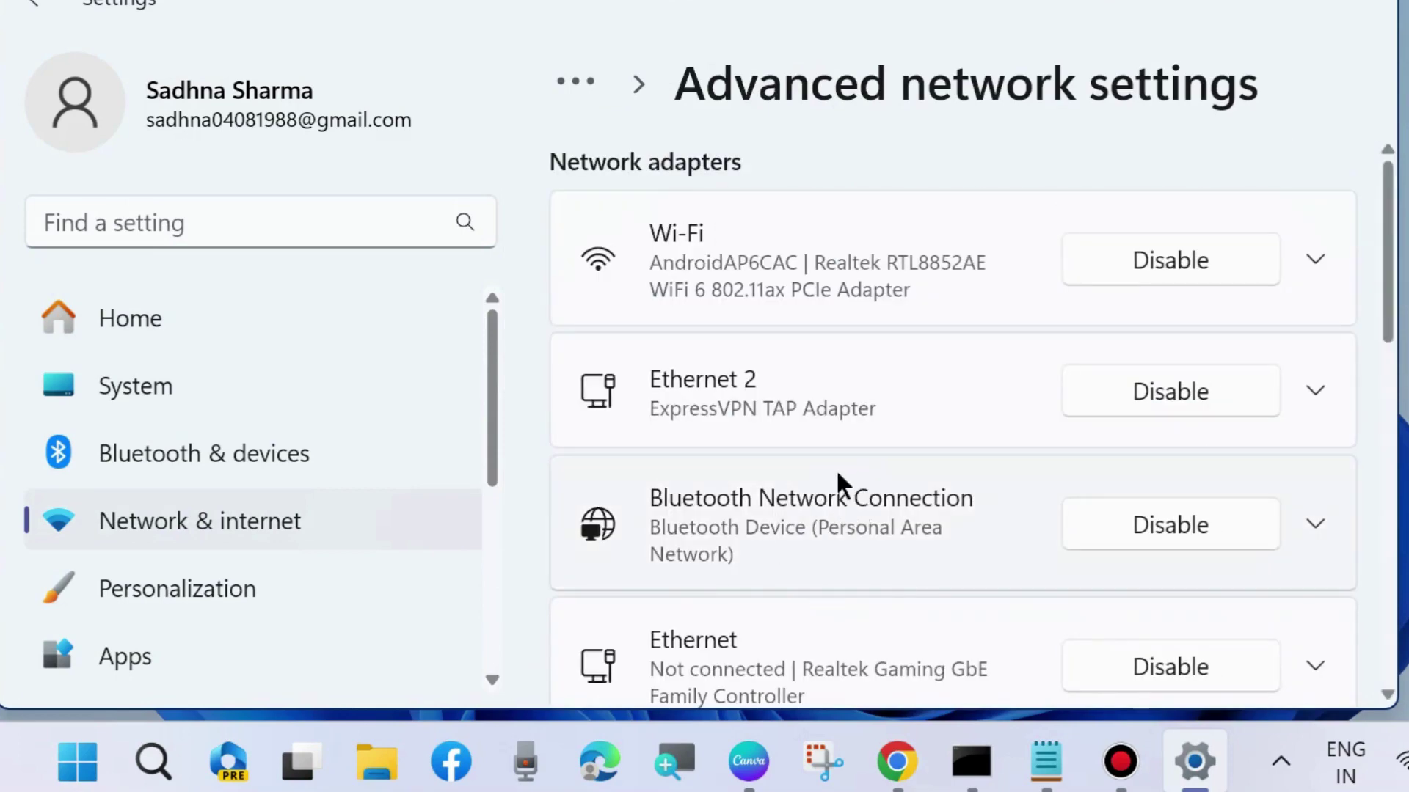
scroll(836, 466, down, 3)
scroll(805, 561, down, 1)
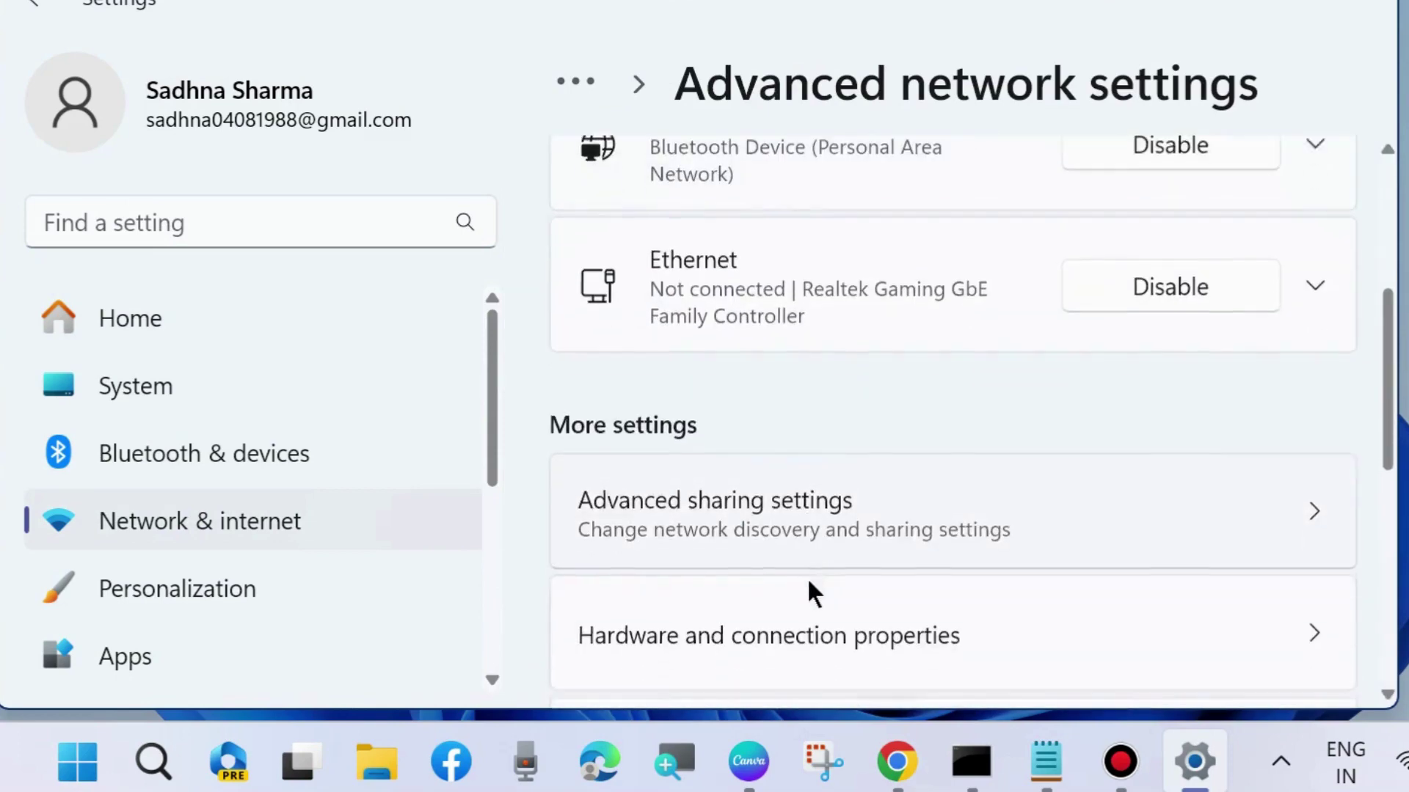
scroll(809, 592, down, 2)
scroll(774, 559, down, 1)
scroll(773, 548, down, 1)
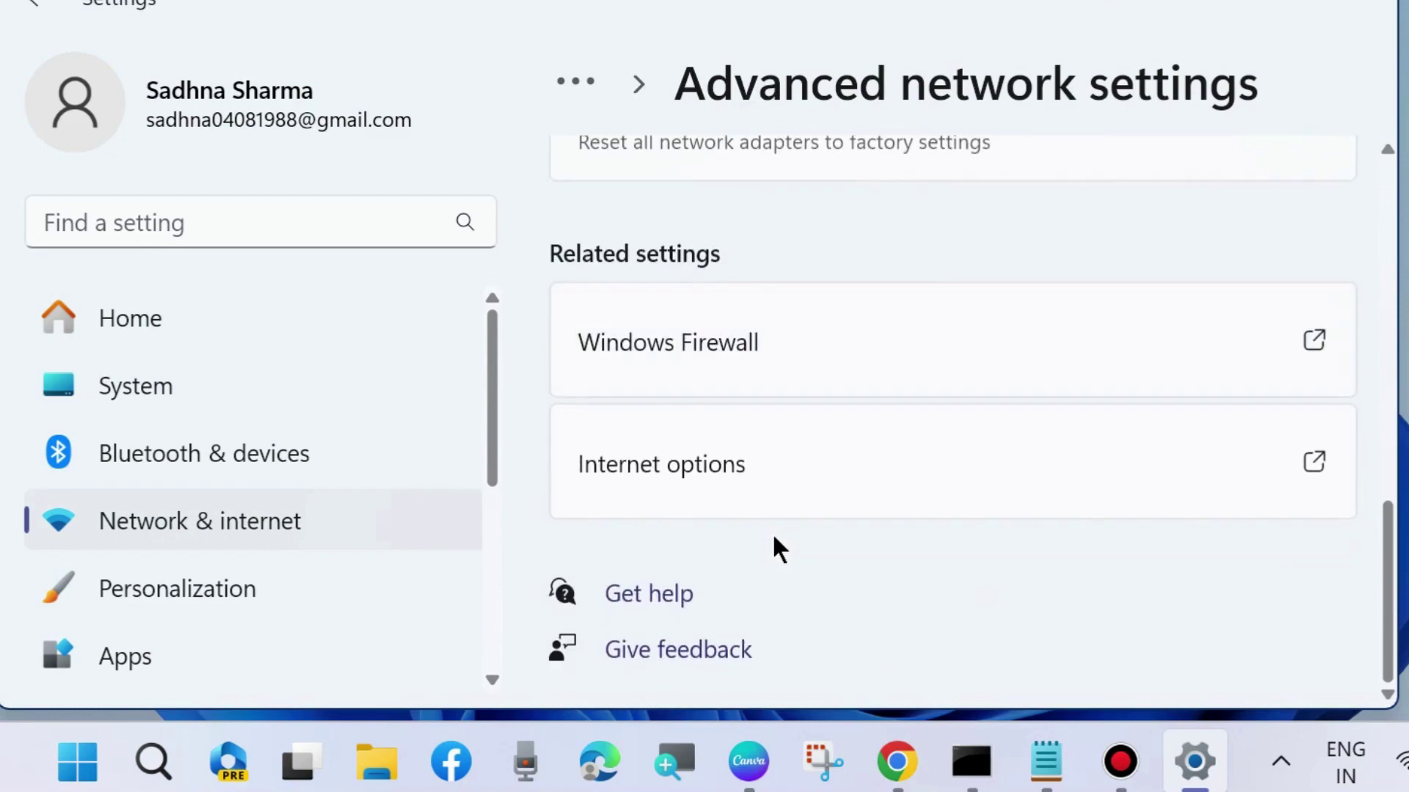
scroll(762, 516, up, 2)
scroll(762, 517, up, 1)
scroll(763, 515, up, 1)
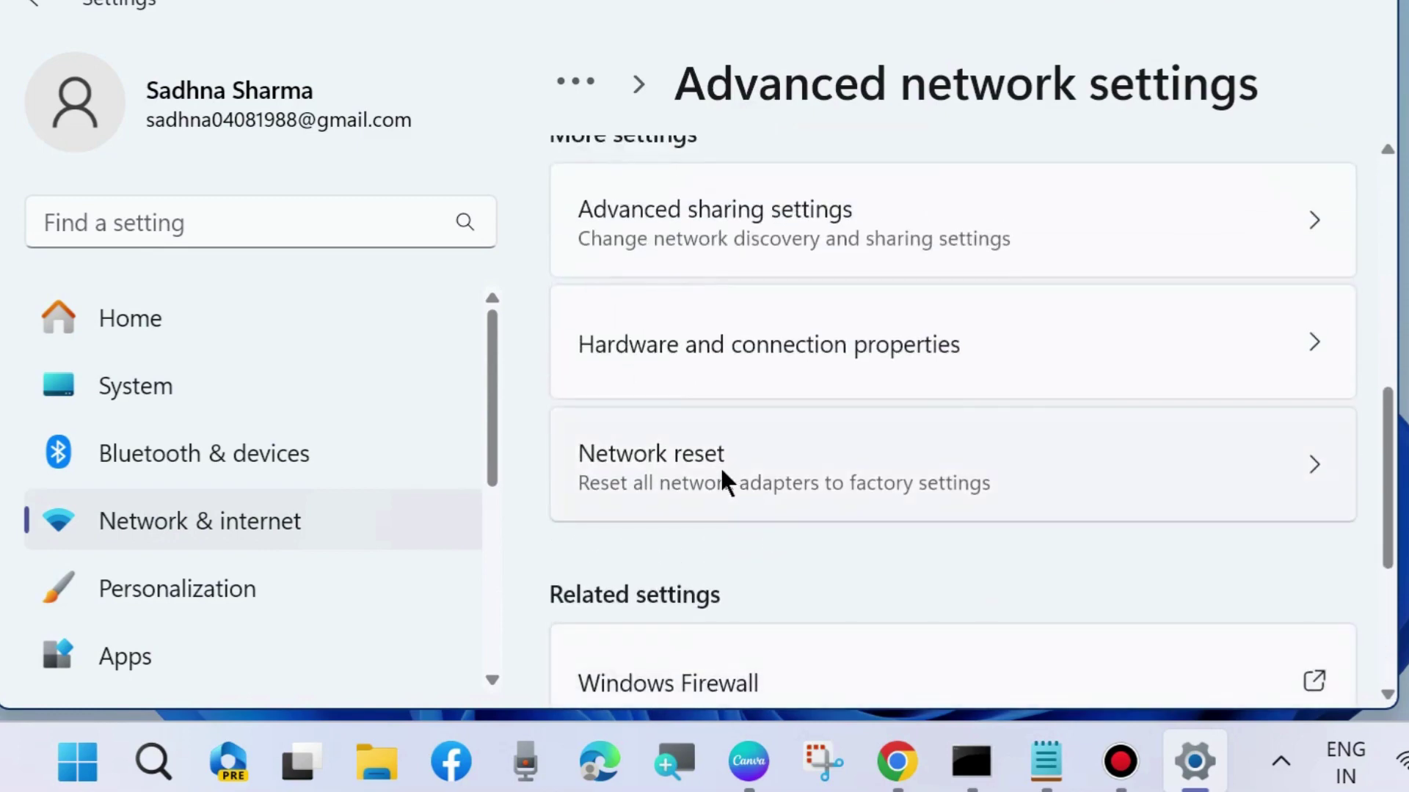
click(722, 470)
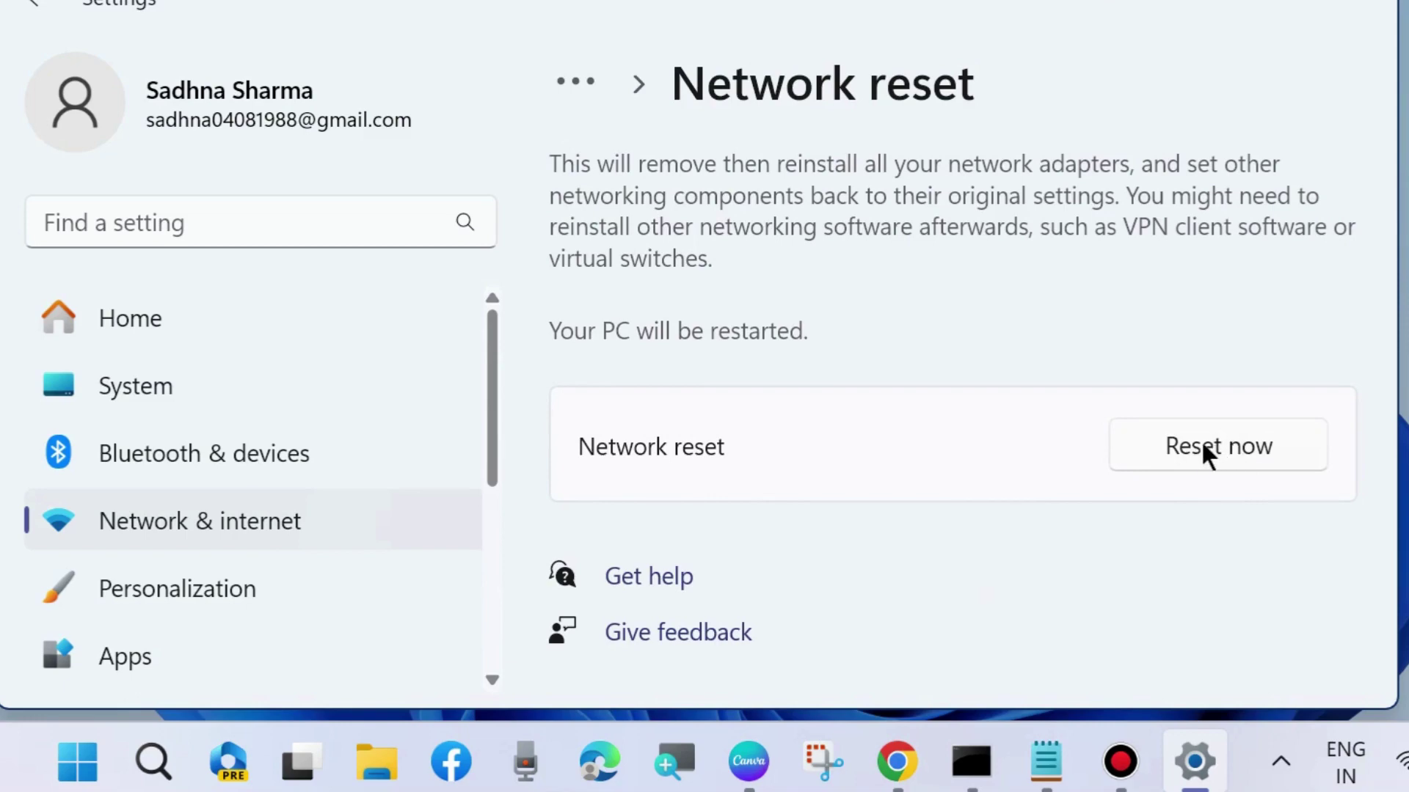
click(1366, 7)
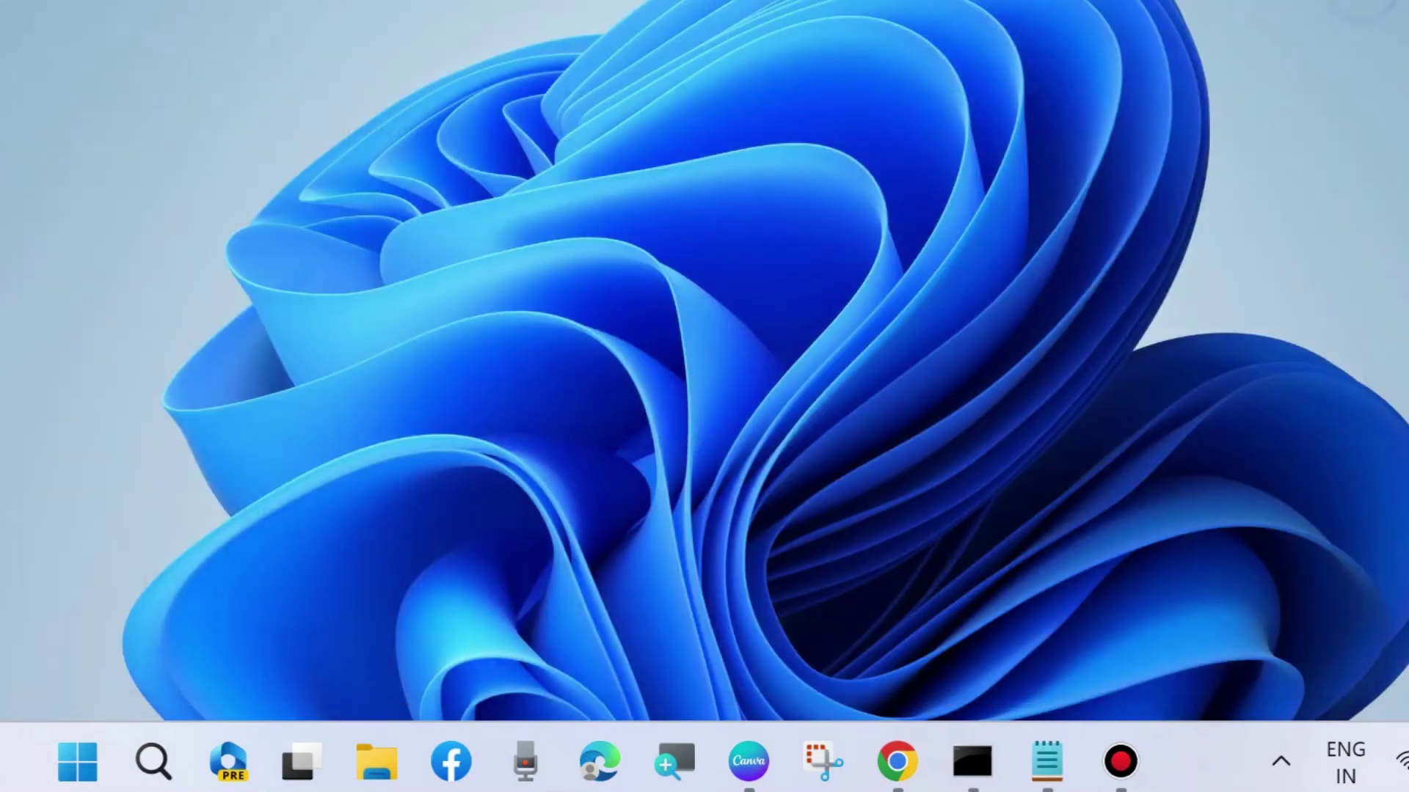